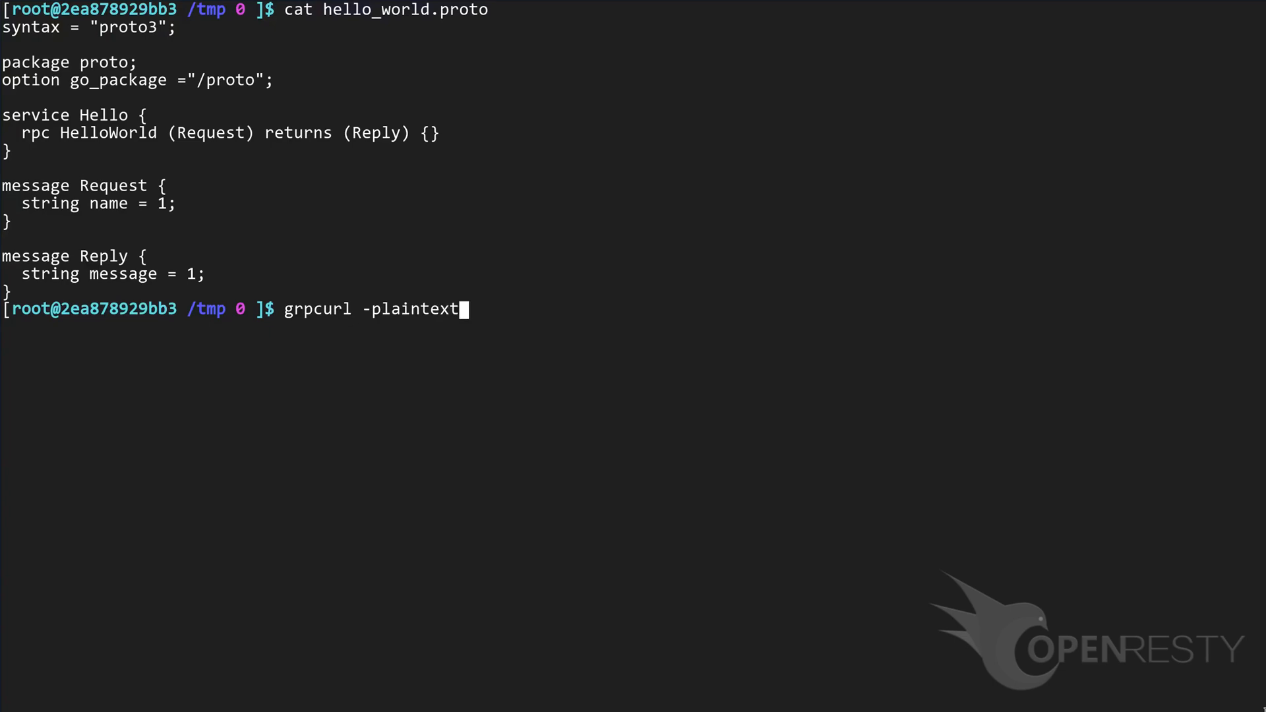
Step: Complete and run the plaintext grpcurl call to proto.Hello.HelloWorld on 54.153.65.166:8080 with data {"name": "world"}
{"action": "type", "text": "-d '{\"name\": \"world\"}'"}
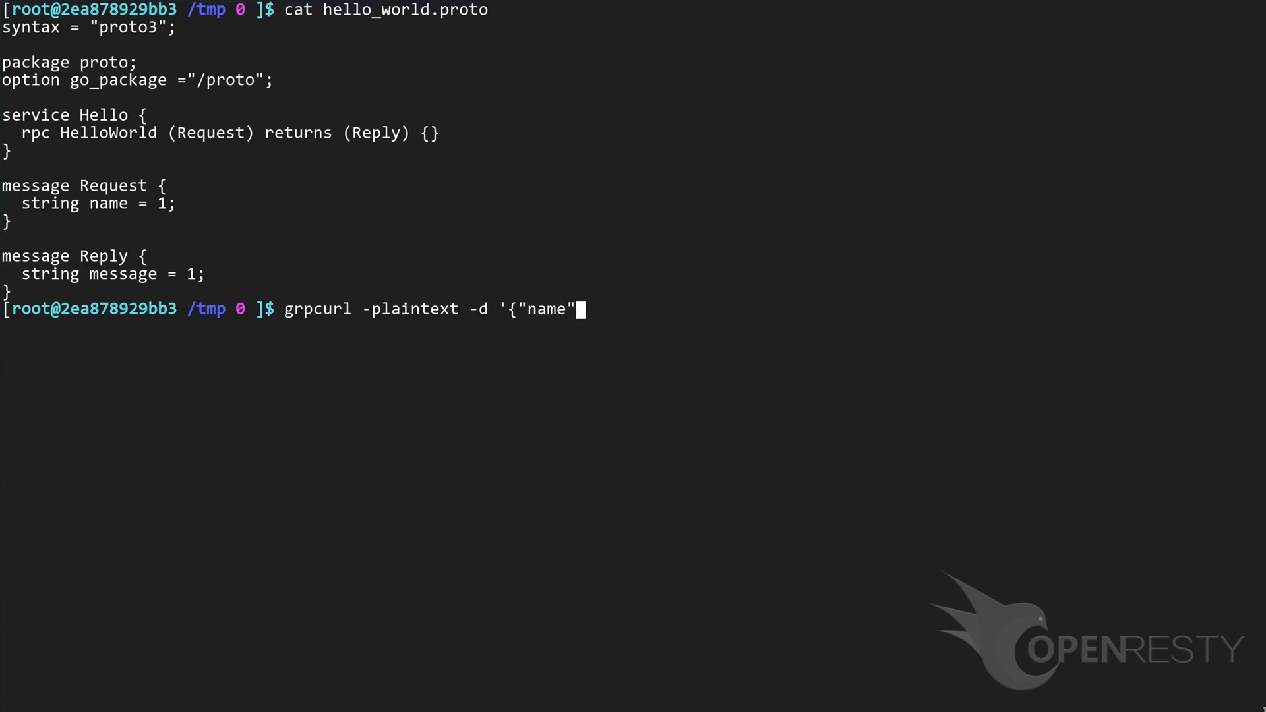
{"action": "type", "text": " 54.153.65.166:8080"}
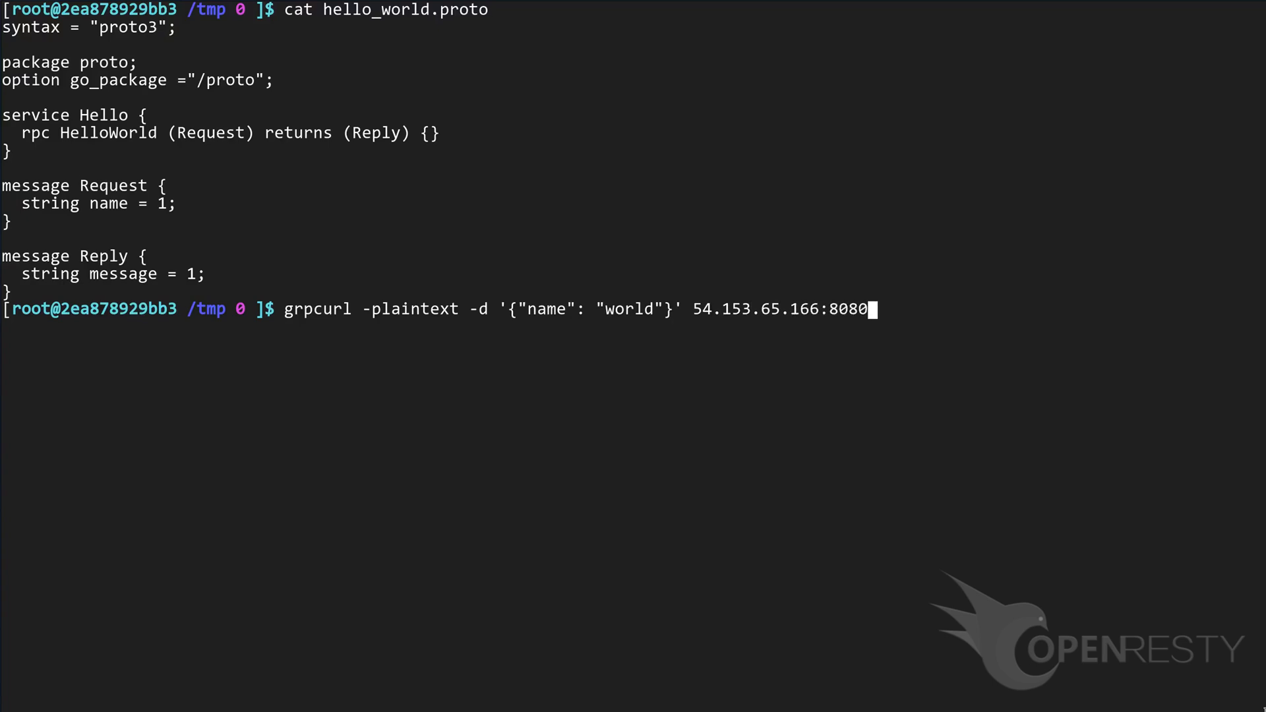
{"action": "type", "text": " proto.He"}
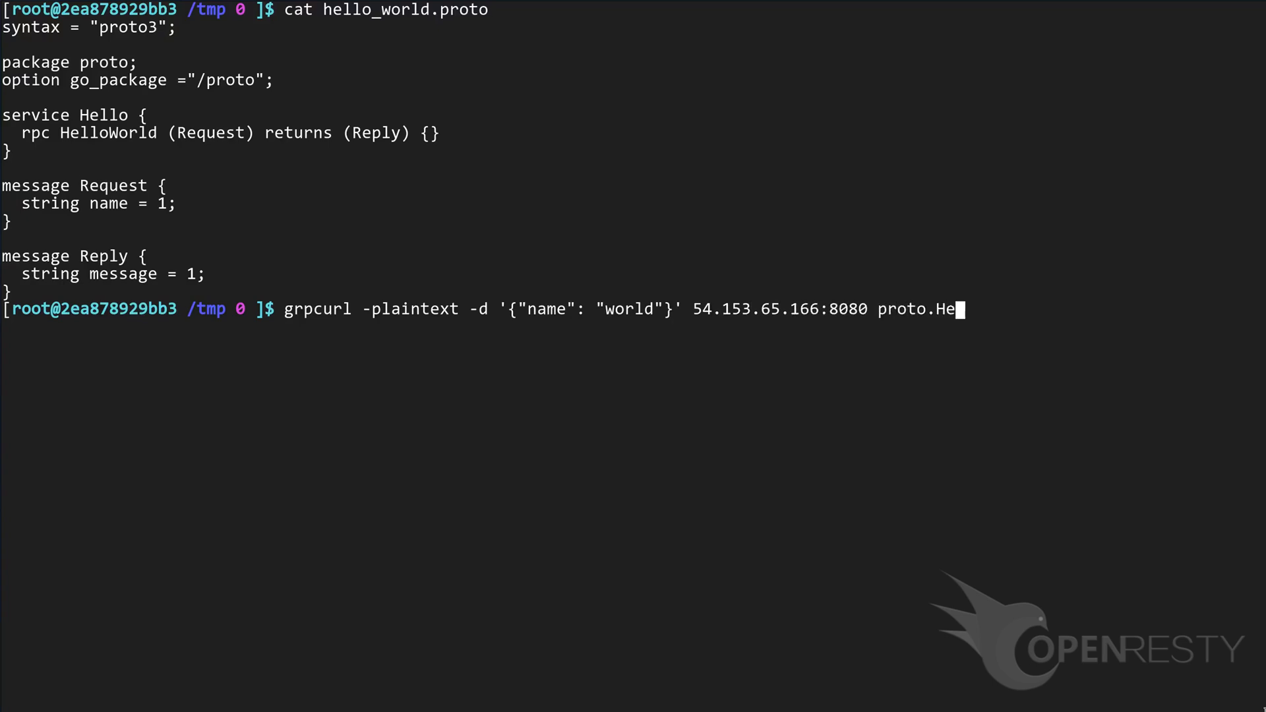
{"action": "type", "text": "llo.HelloWorld"}
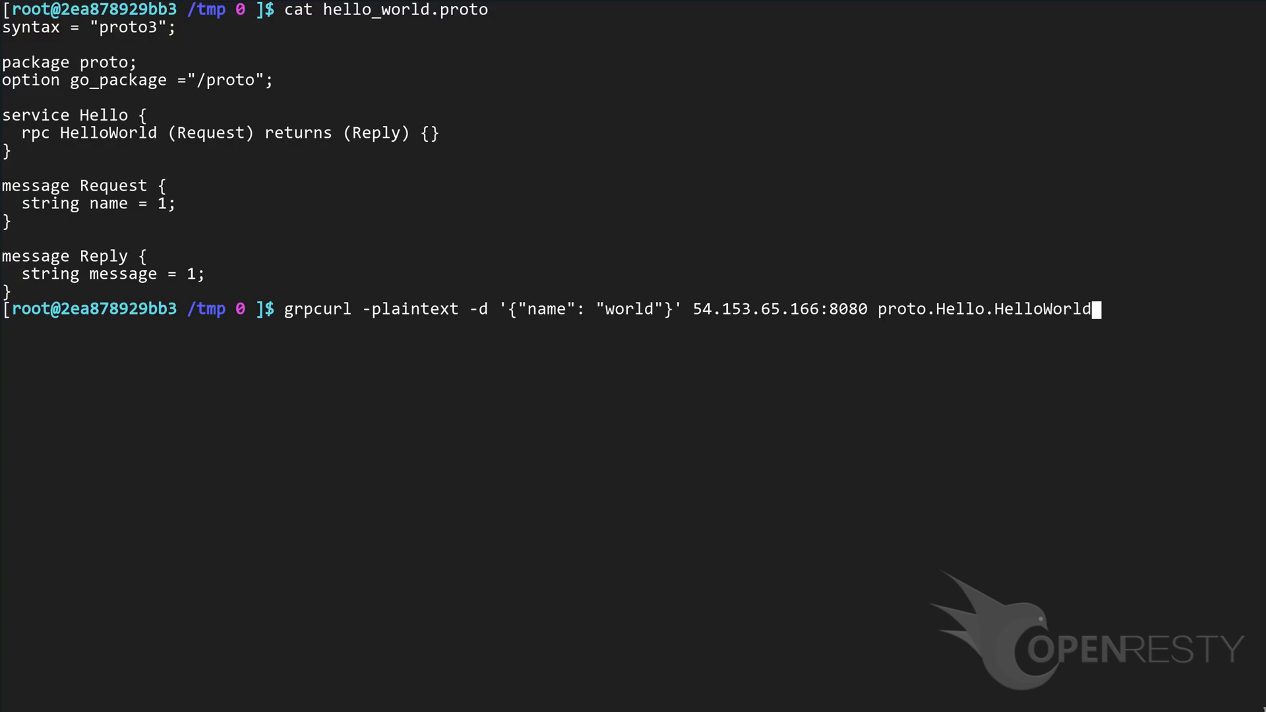
{"action": "key", "text": "Return"}
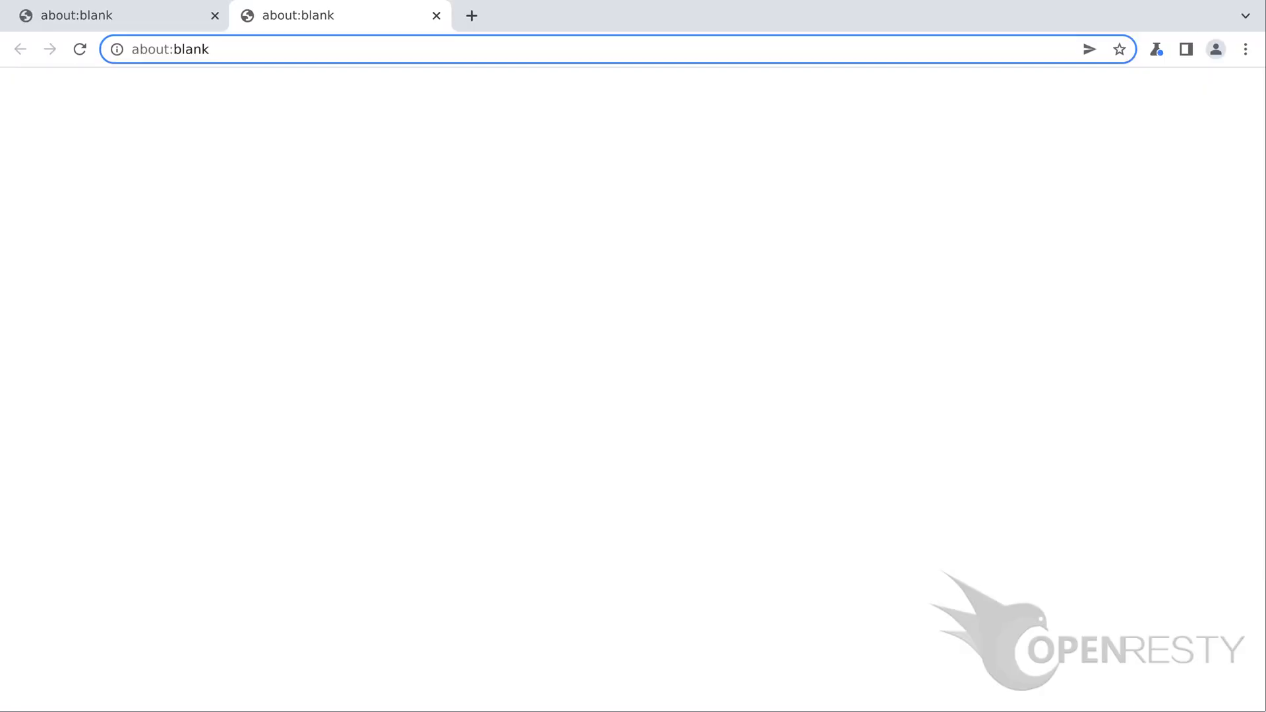
{"action": "type", "text": "https://admin.openresty.com"}
{"action": "key", "text": "Return"}
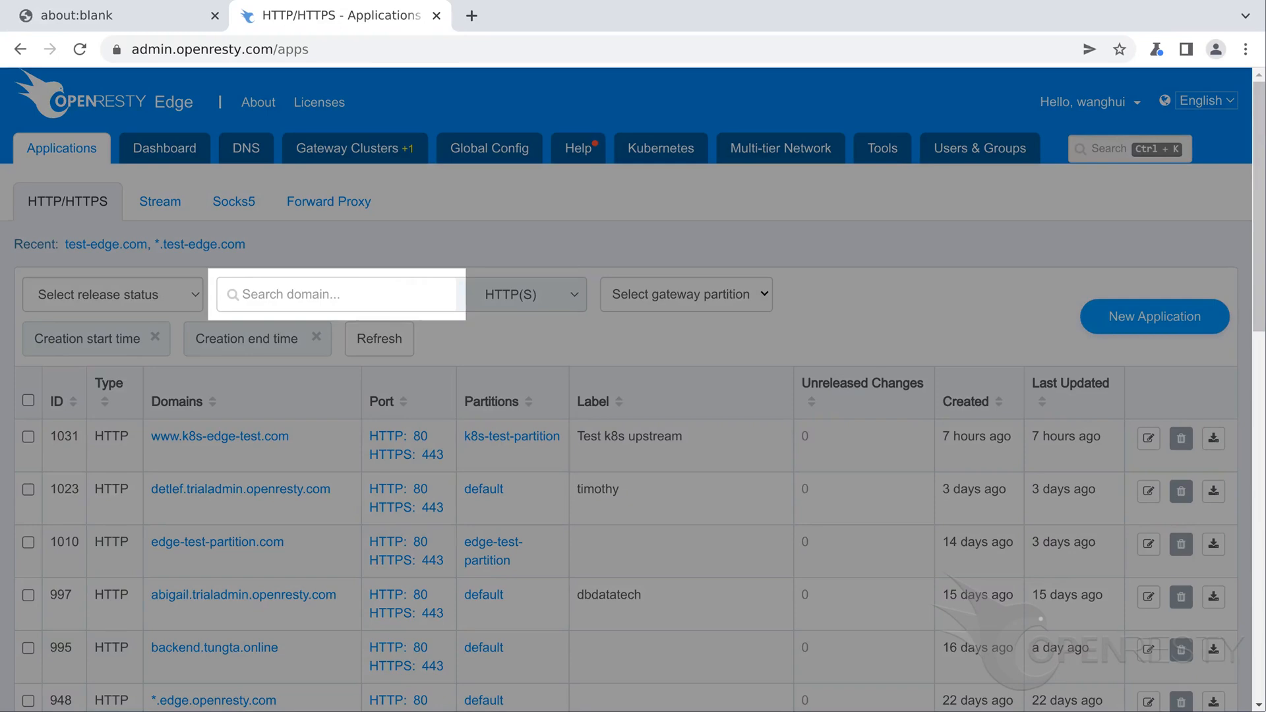
{"action": "type", "text": "test-edge.com"}
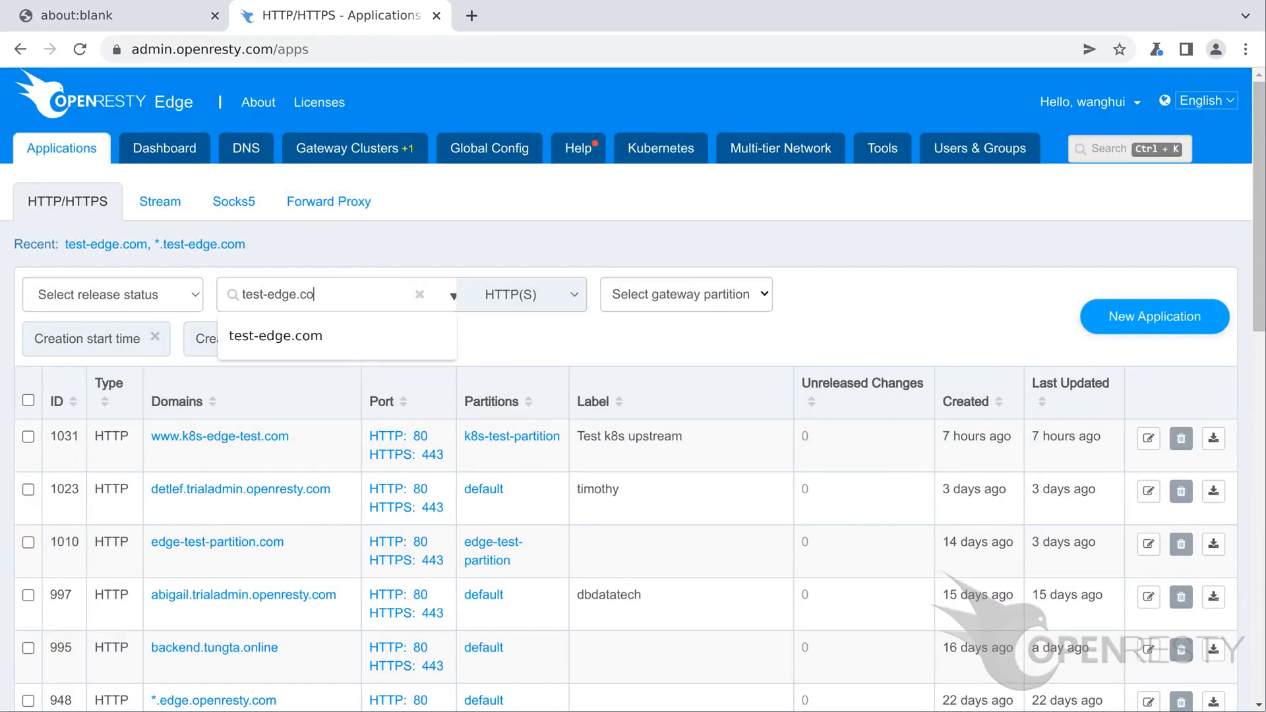
{"action": "key", "text": "Return"}
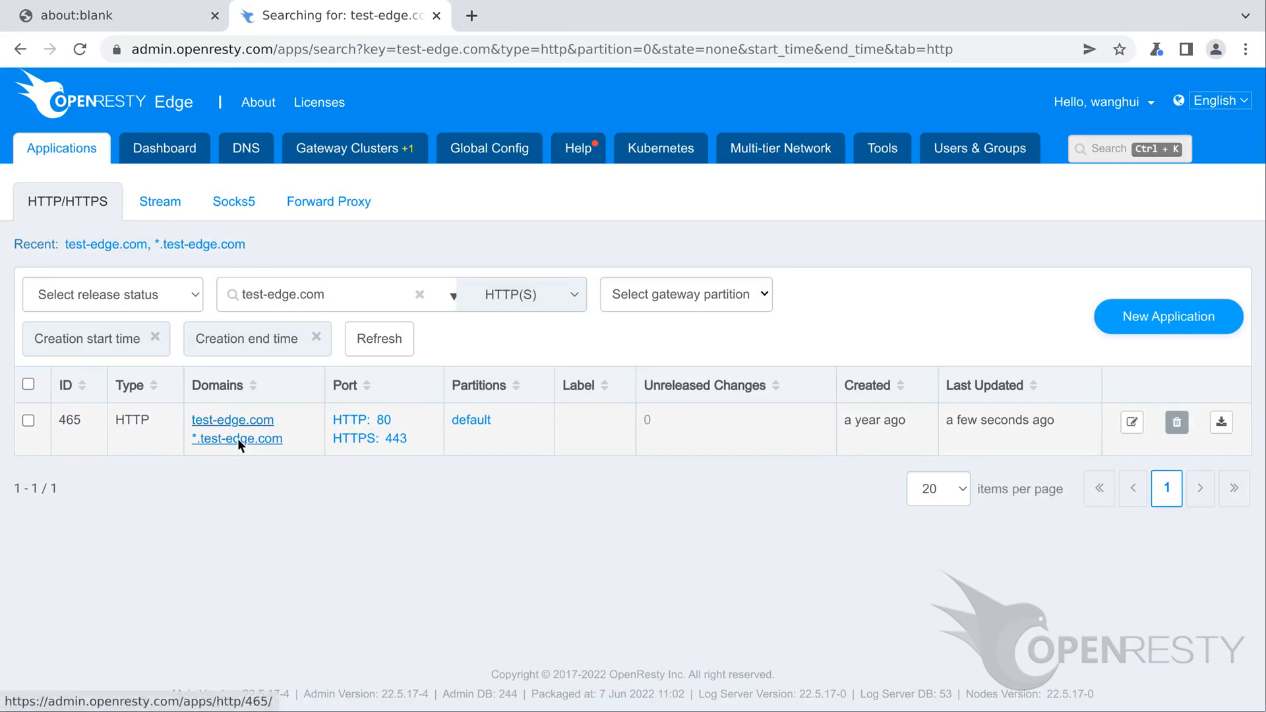
{"action": "left_click", "coordinate": [238, 439]}
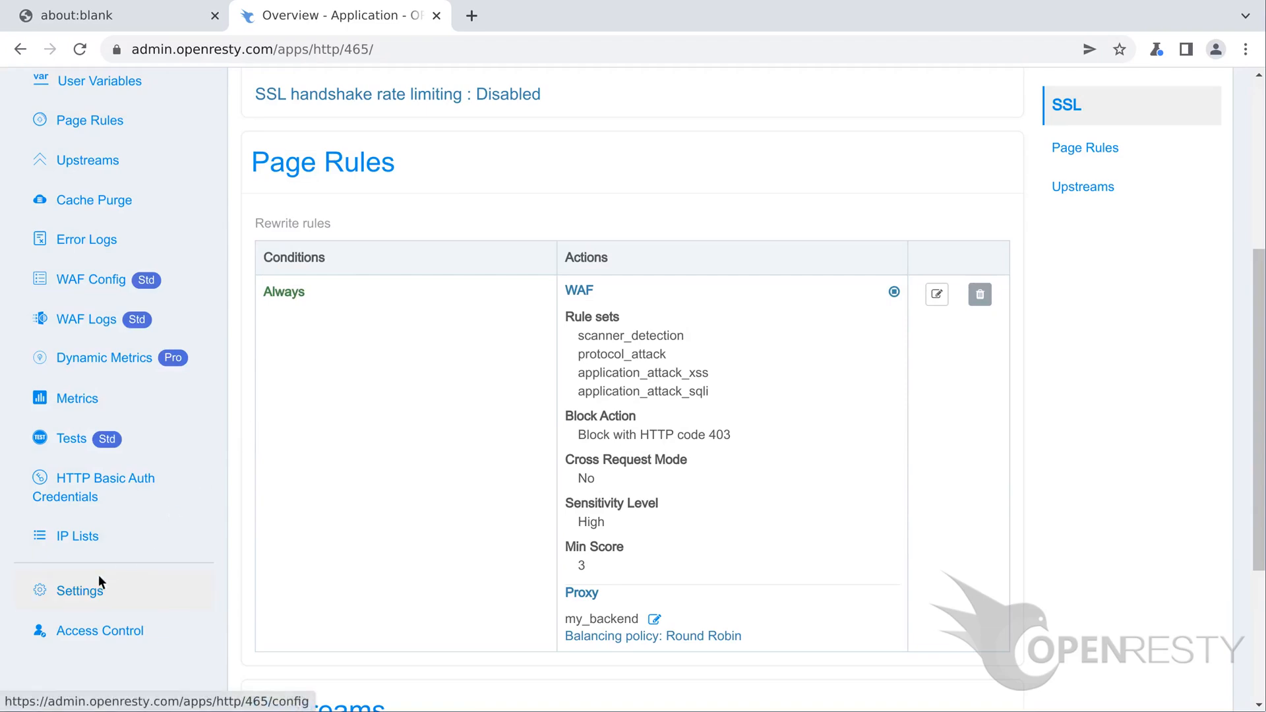
Step: Set the application's HTTP2 status (HTTPS) to Enabled and save the settings, then view its SSL certificates
{"action": "left_click", "coordinate": [104, 587]}
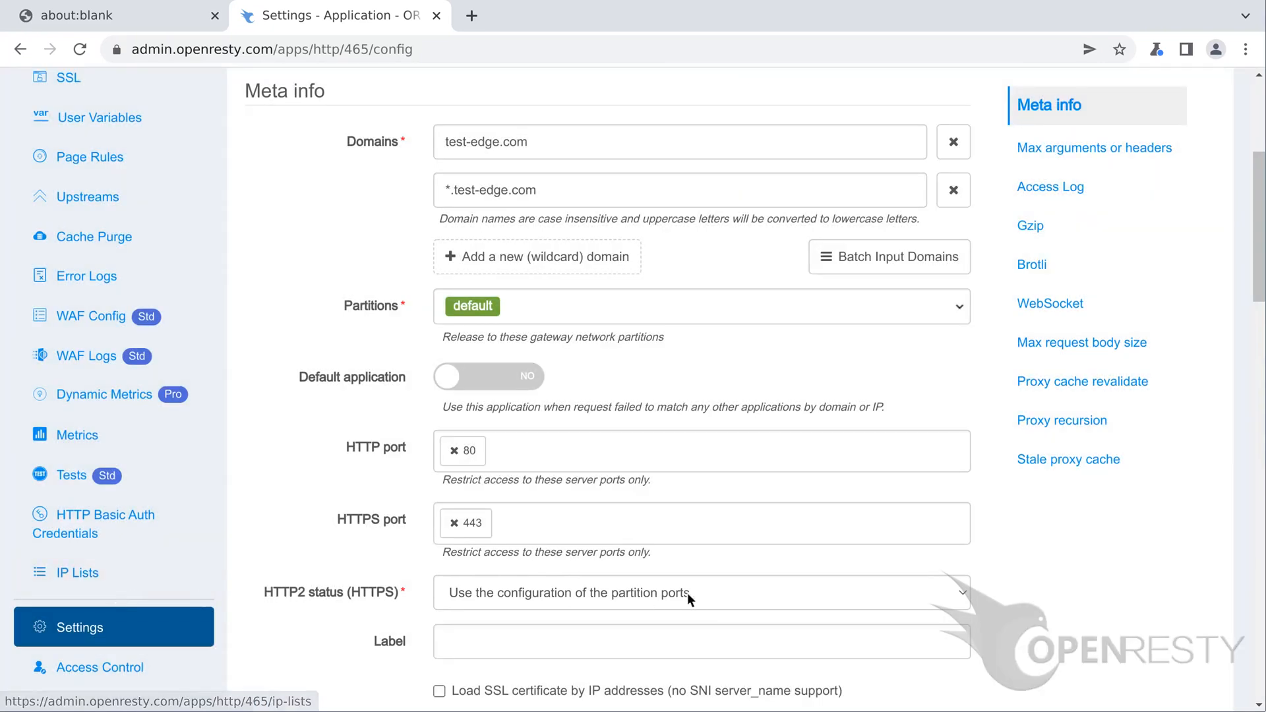
{"action": "left_click", "coordinate": [703, 593]}
{"action": "left_click", "coordinate": [704, 592]}
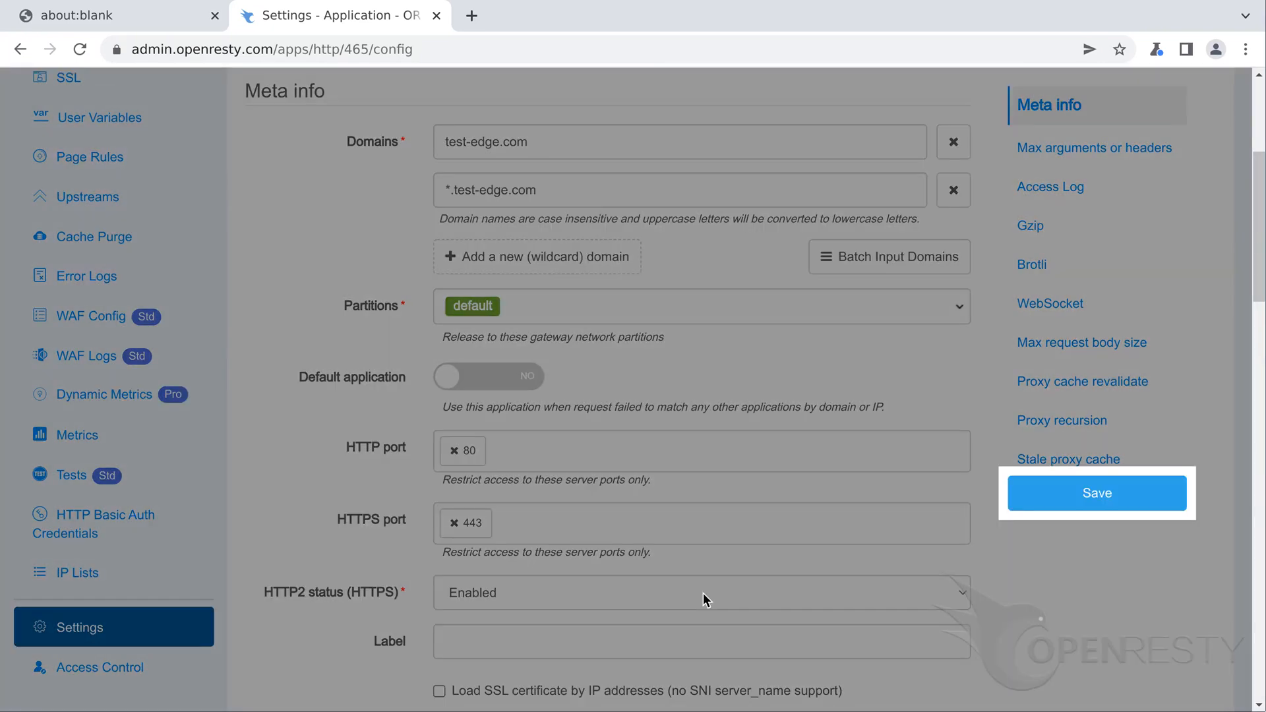
{"action": "left_click", "coordinate": [1098, 494]}
{"action": "left_click", "coordinate": [1098, 493]}
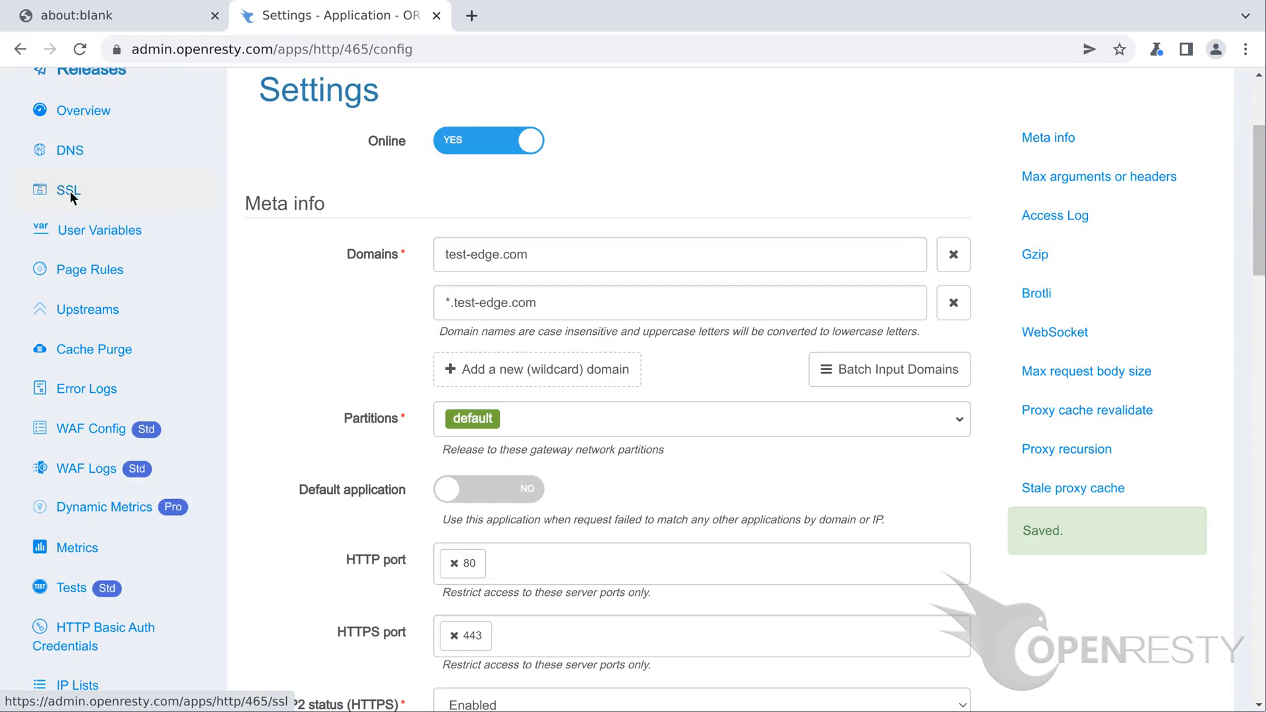
{"action": "left_click", "coordinate": [68, 191]}
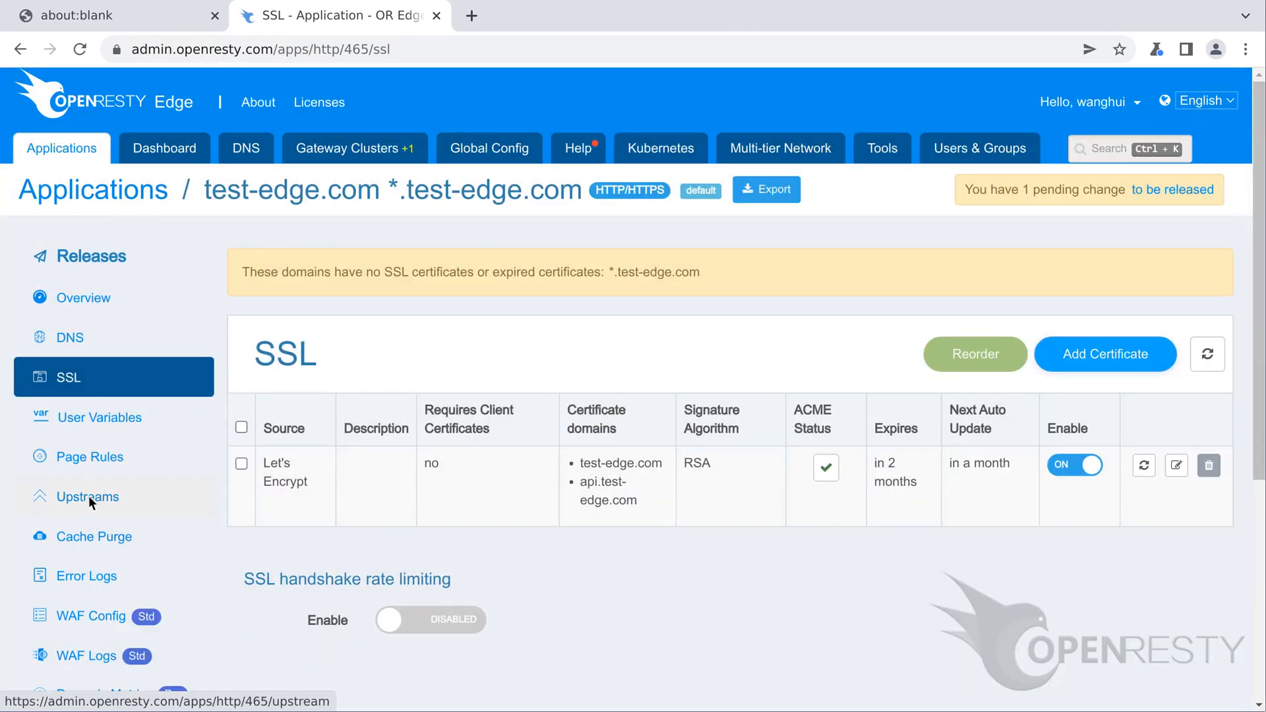
Step: Create an HTTP upstream named grpc_backend with server host 54.153.65.166 and port 8080
{"action": "left_click", "coordinate": [88, 496]}
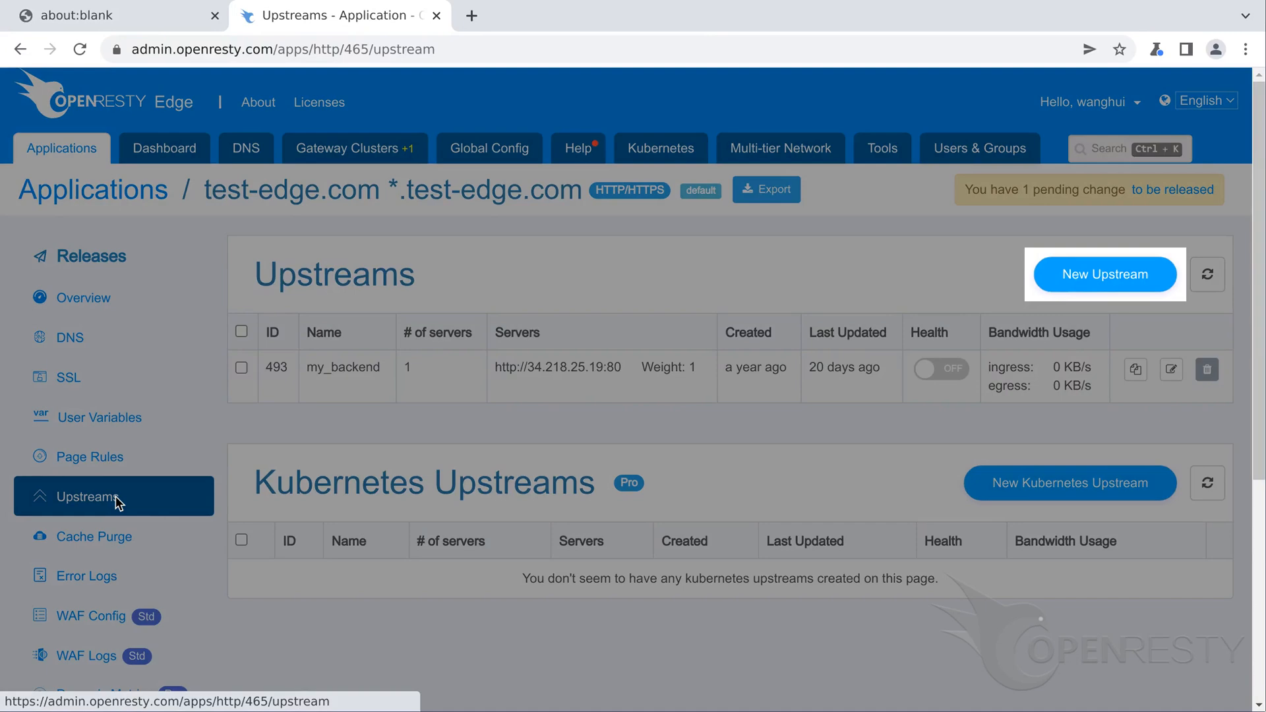
{"action": "left_click", "coordinate": [1105, 273]}
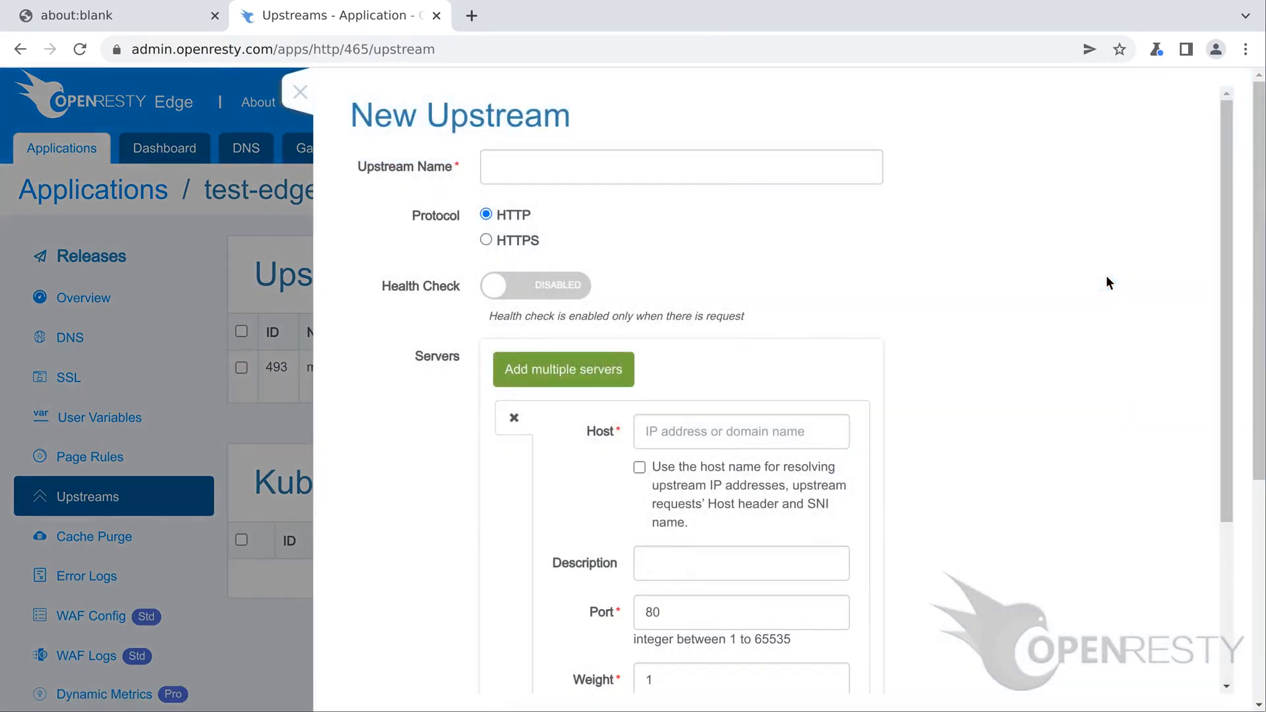
{"action": "type", "text": "grpc_backend"}
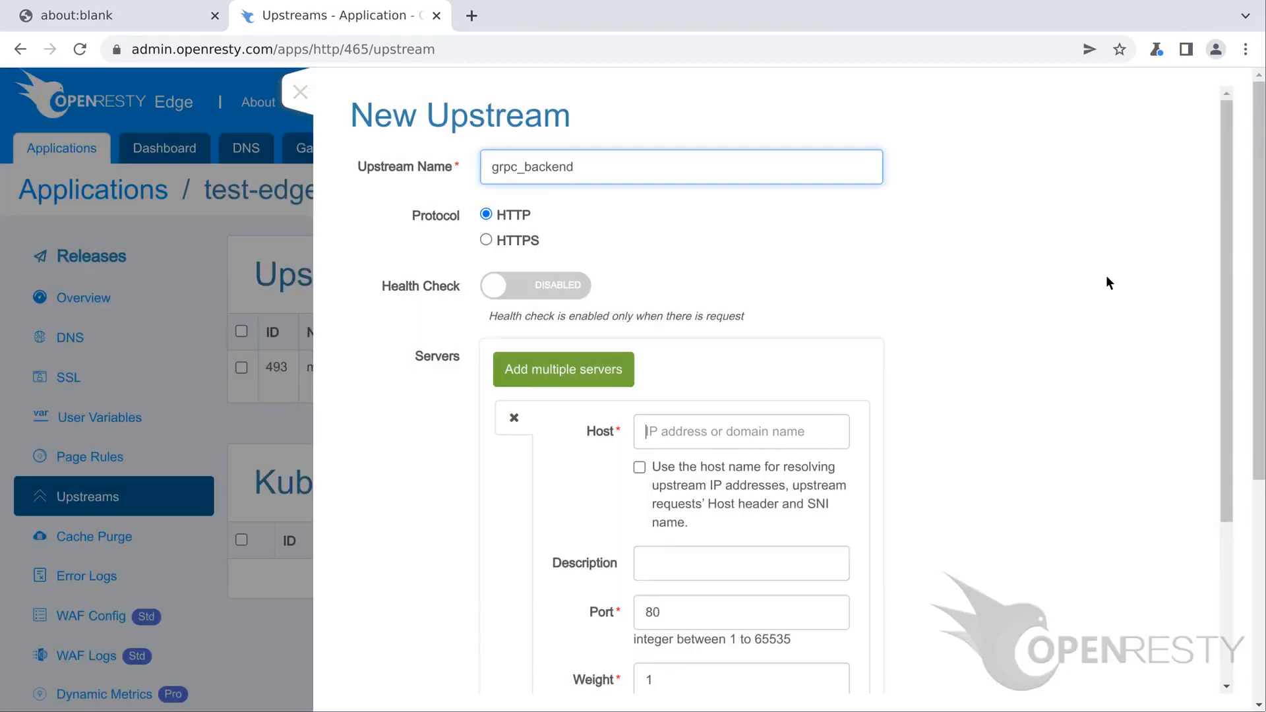
{"action": "type", "text": "54.153.65.166"}
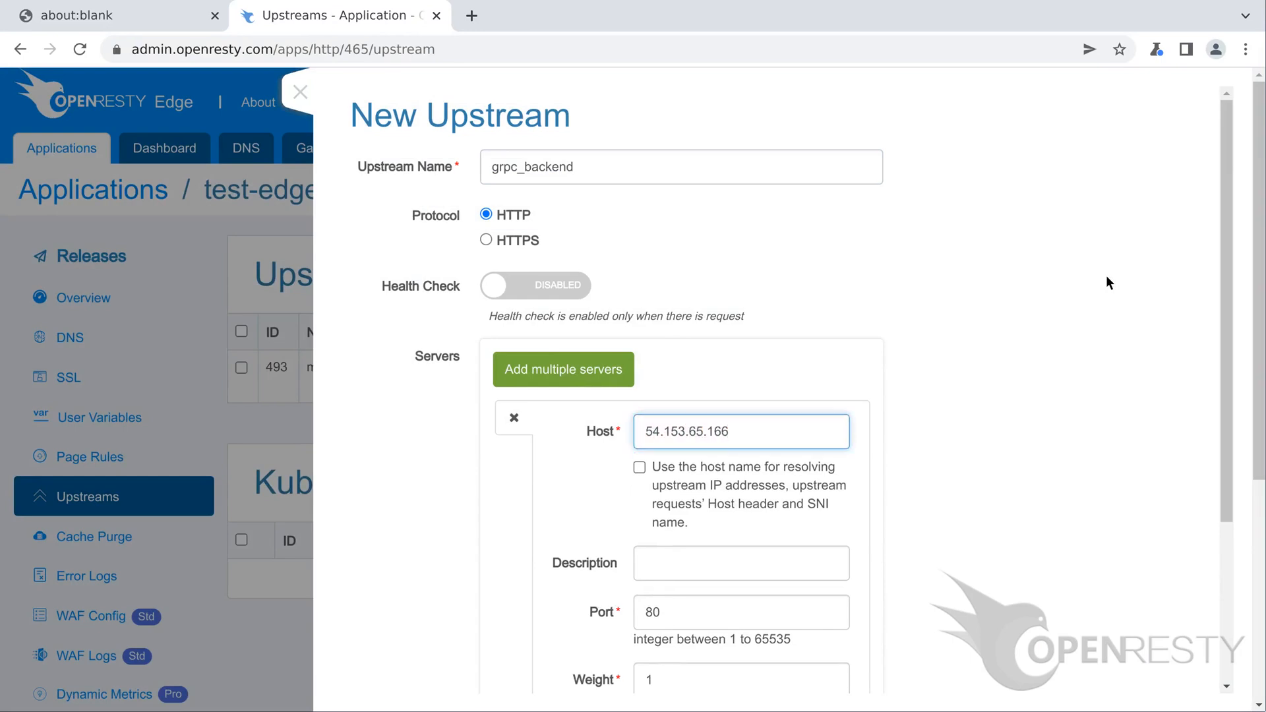
{"action": "key", "text": "BackSpace"}
{"action": "key", "text": "BackSpace"}
{"action": "type", "text": "8080"}
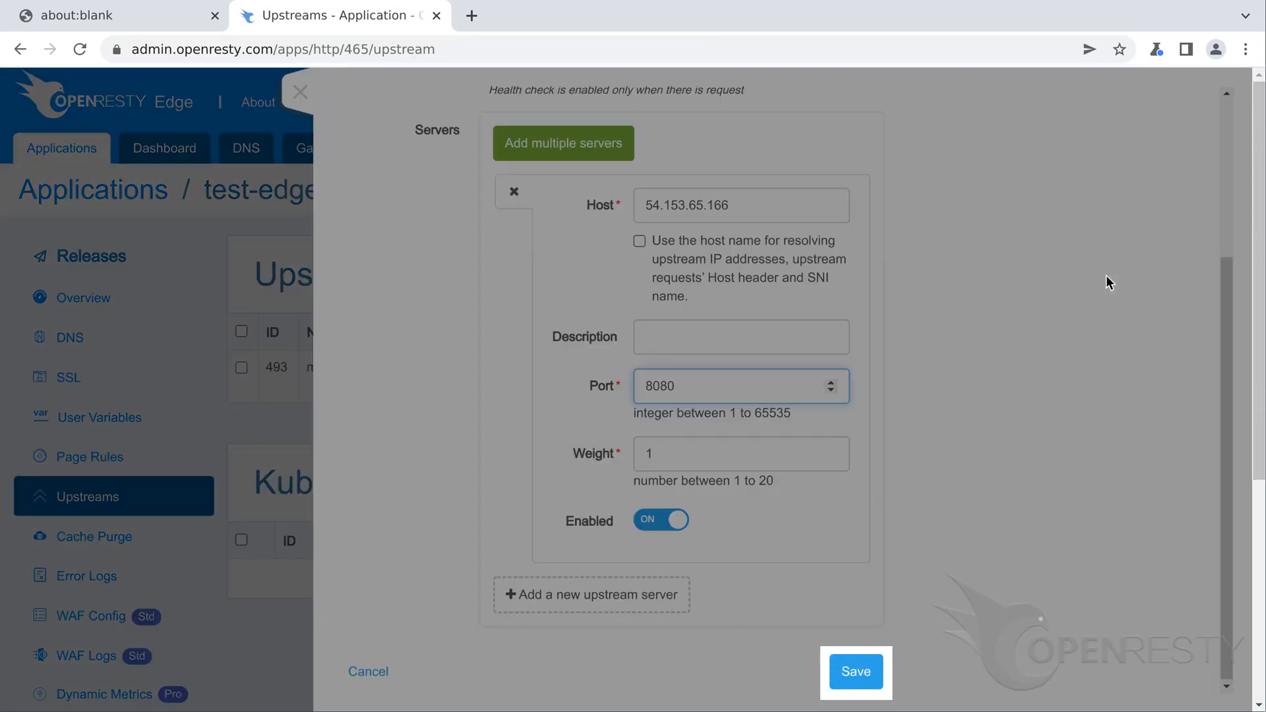
{"action": "left_click", "coordinate": [855, 673]}
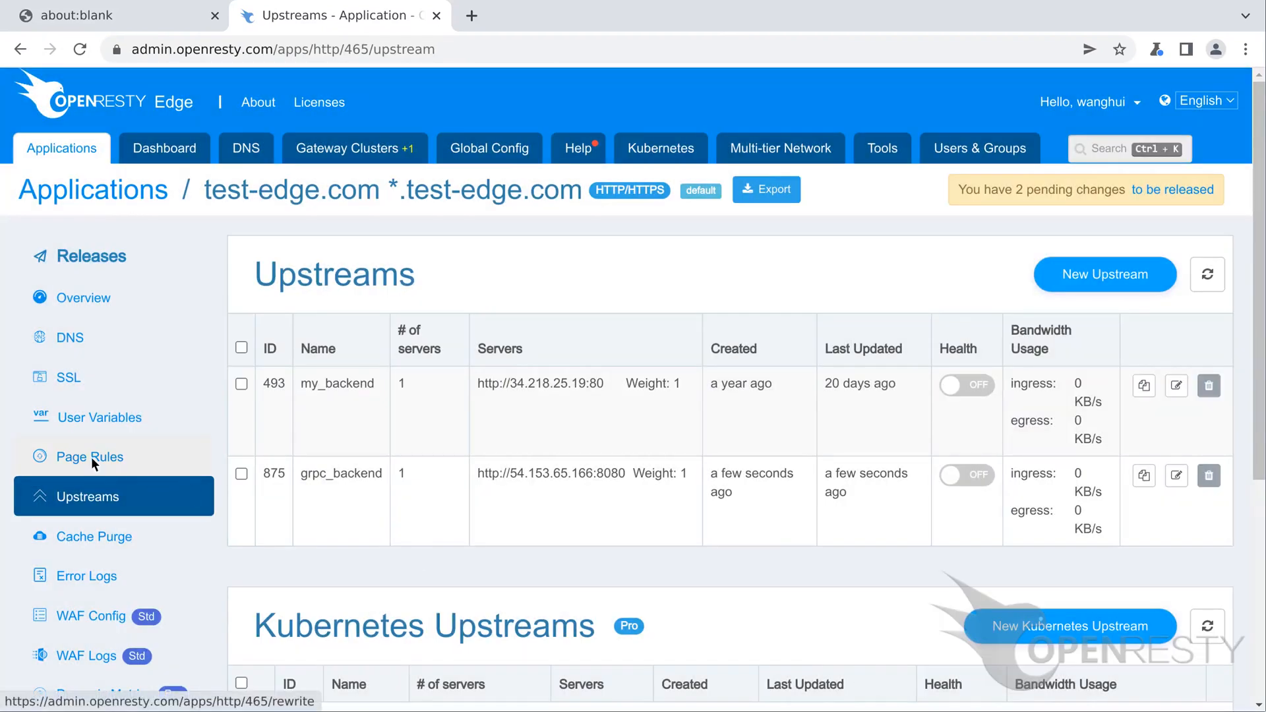
Step: Start a new page rule that applies when the URI prefix matches /grpc or /proto
{"action": "left_click", "coordinate": [91, 456]}
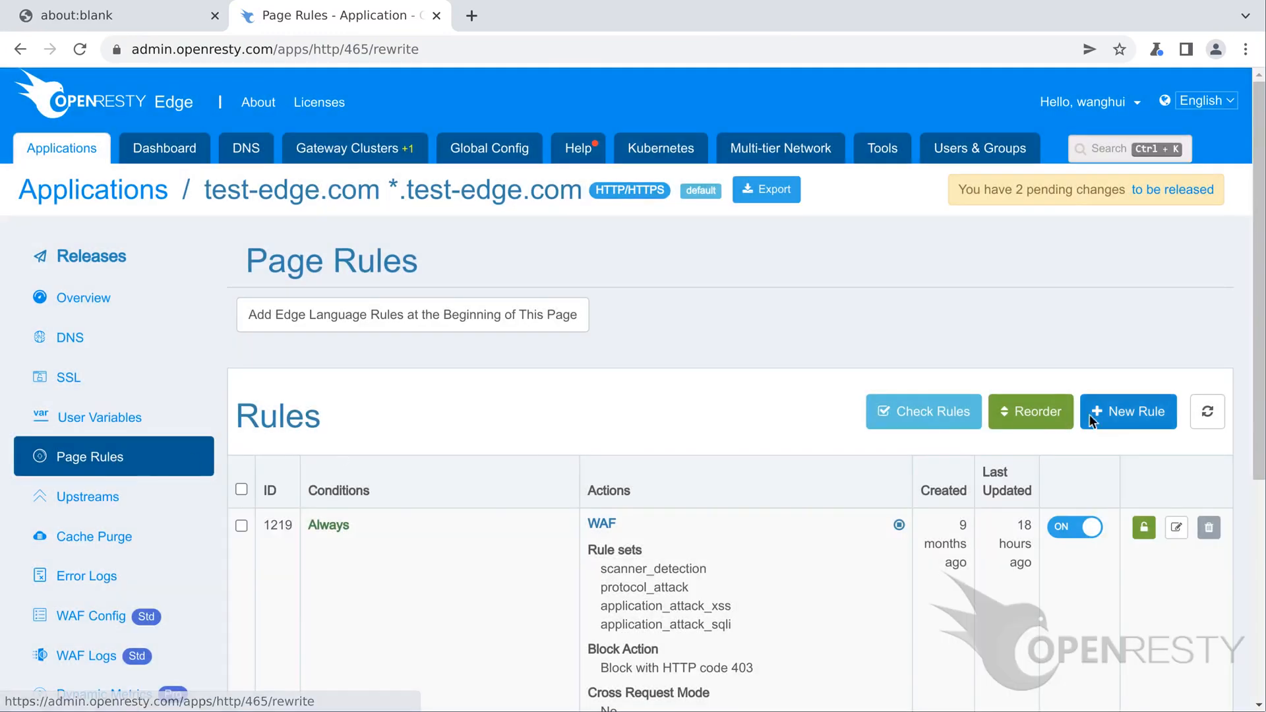
{"action": "left_click", "coordinate": [1128, 412]}
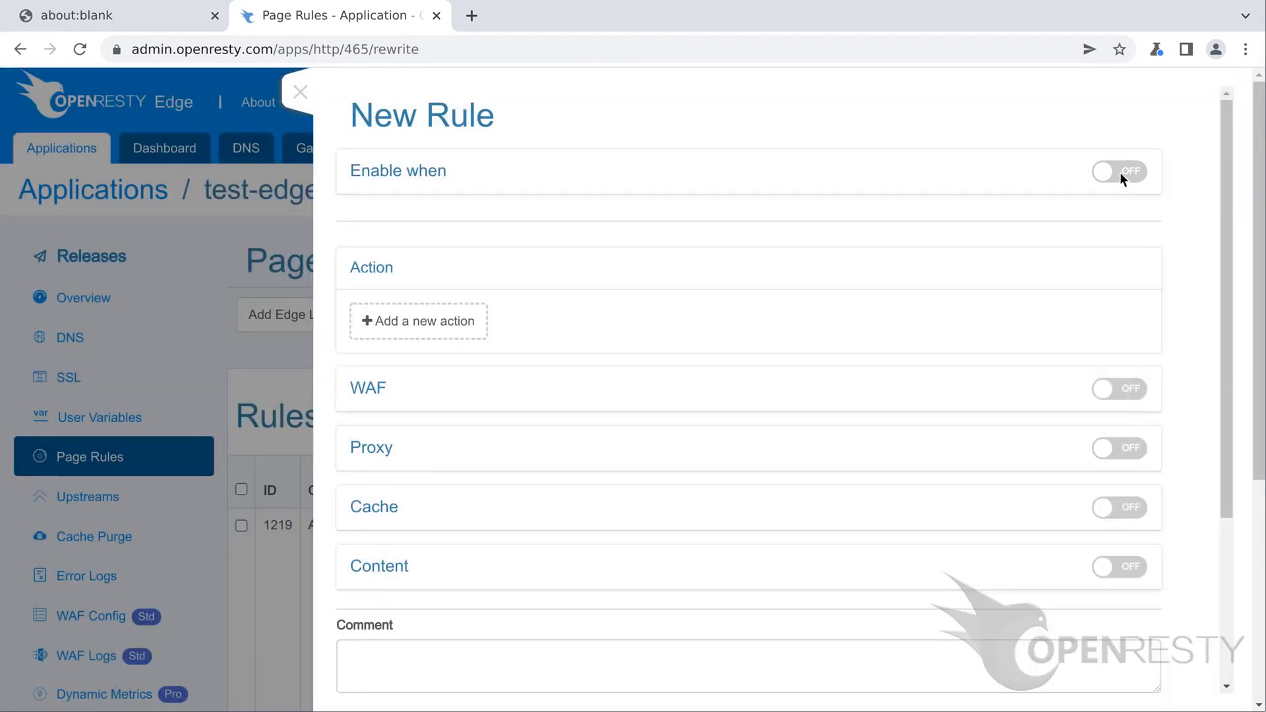
{"action": "left_click", "coordinate": [1120, 173]}
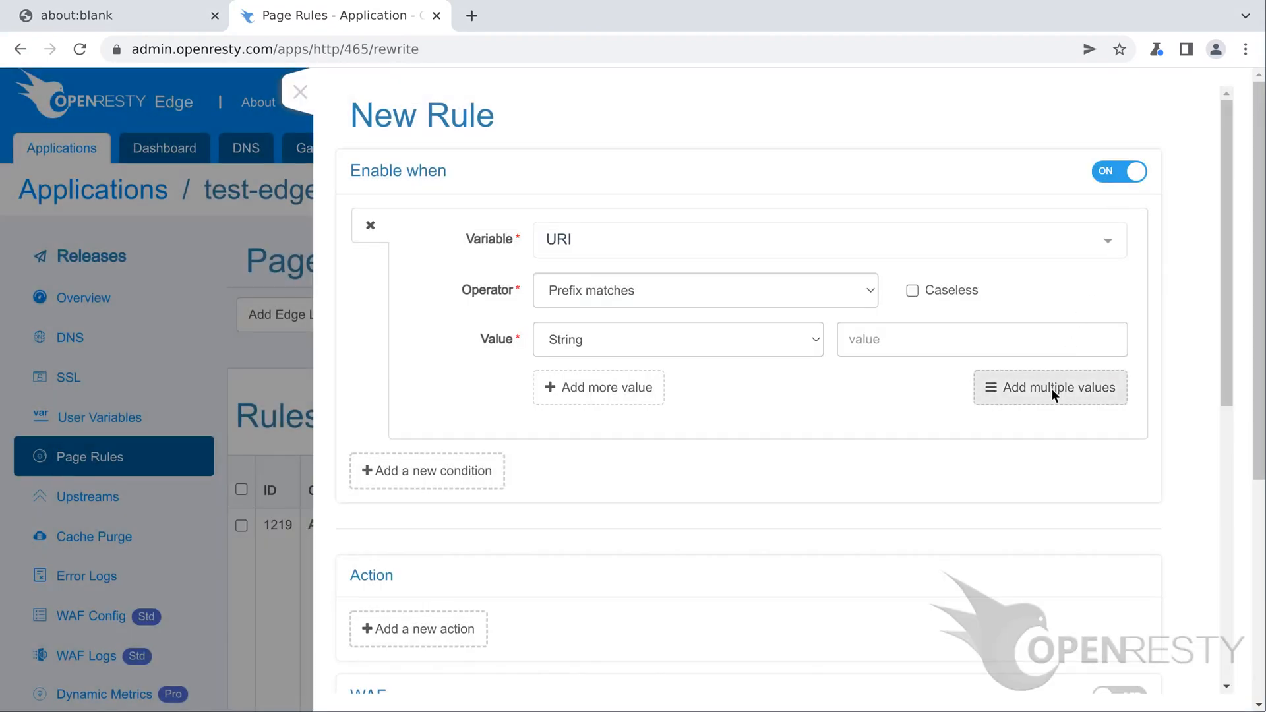
{"action": "left_click", "coordinate": [1052, 389]}
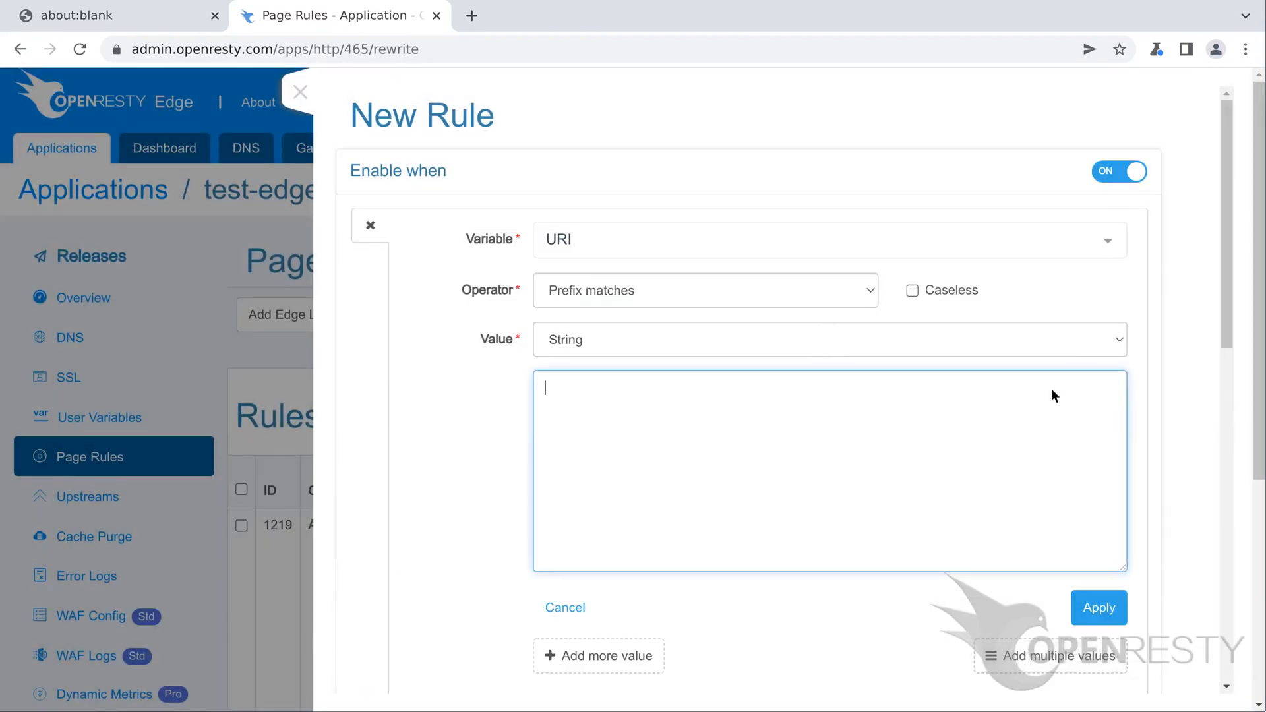
{"action": "type", "text": "/grpc"}
{"action": "key", "text": "Return"}
{"action": "type", "text": "/proto"}
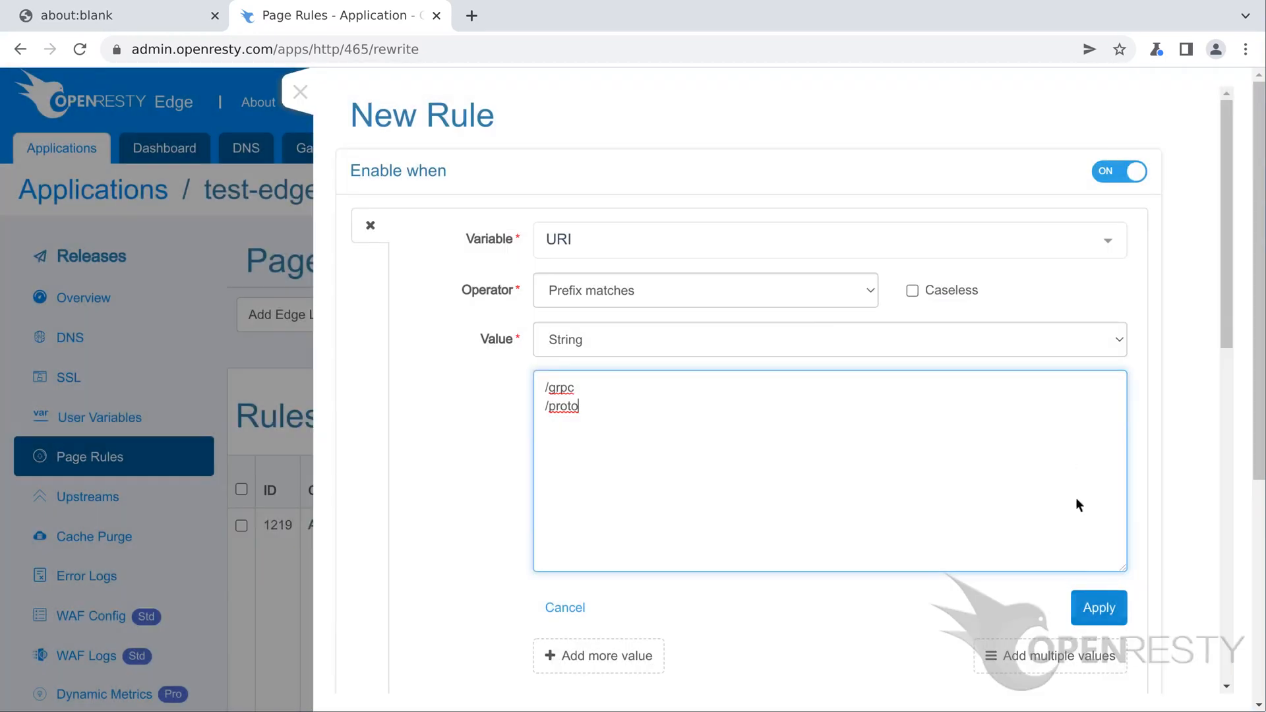
{"action": "left_click", "coordinate": [1100, 608]}
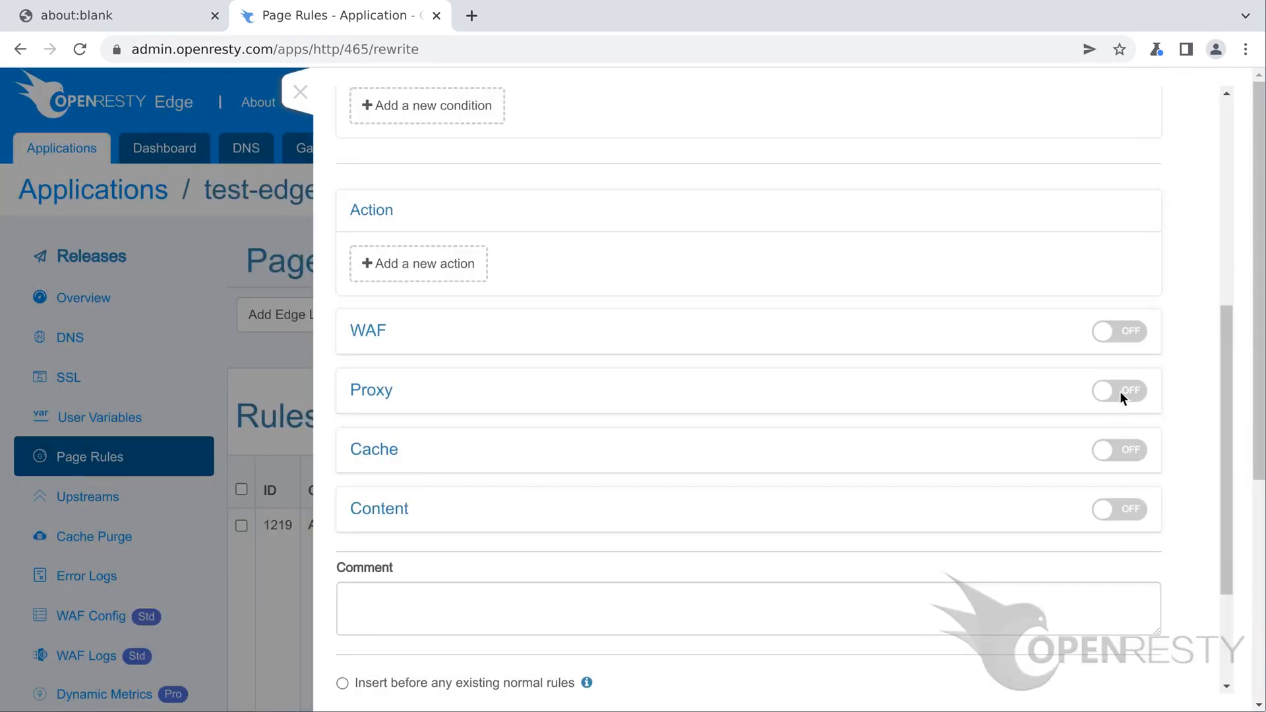
Step: Turn on gRPC proxying to the grpc_backend upstream for the new rule and create the rule
{"action": "left_click", "coordinate": [1120, 391]}
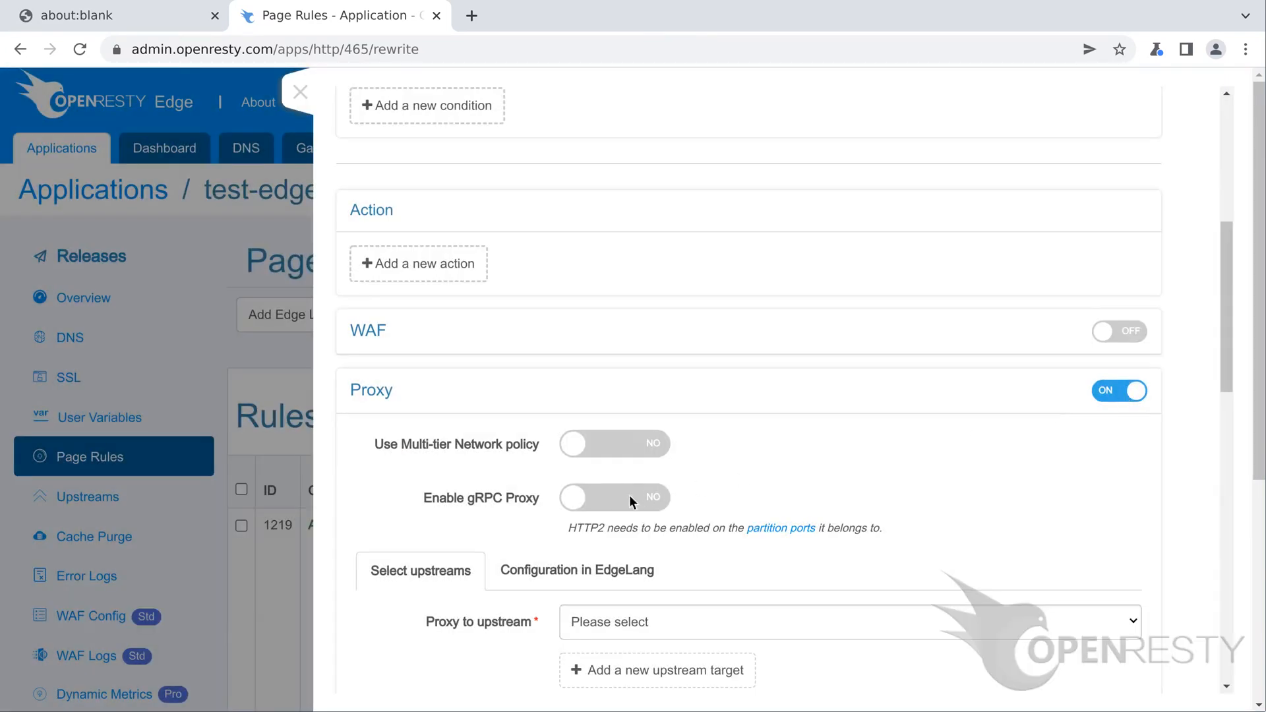
{"action": "left_click", "coordinate": [618, 502]}
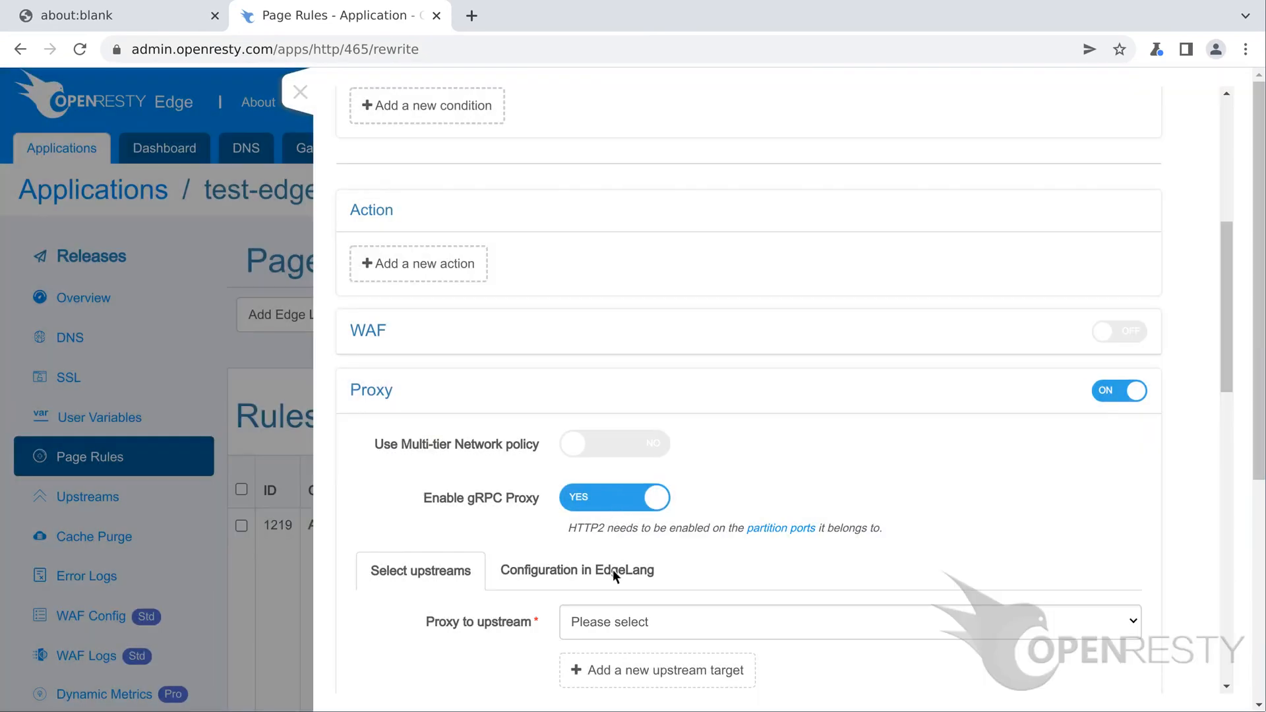
{"action": "left_click", "coordinate": [611, 622]}
{"action": "scroll", "coordinate": [611, 622], "scroll_direction": "down", "scroll_amount": 1}
{"action": "scroll", "coordinate": [611, 622], "scroll_direction": "down", "scroll_amount": 4}
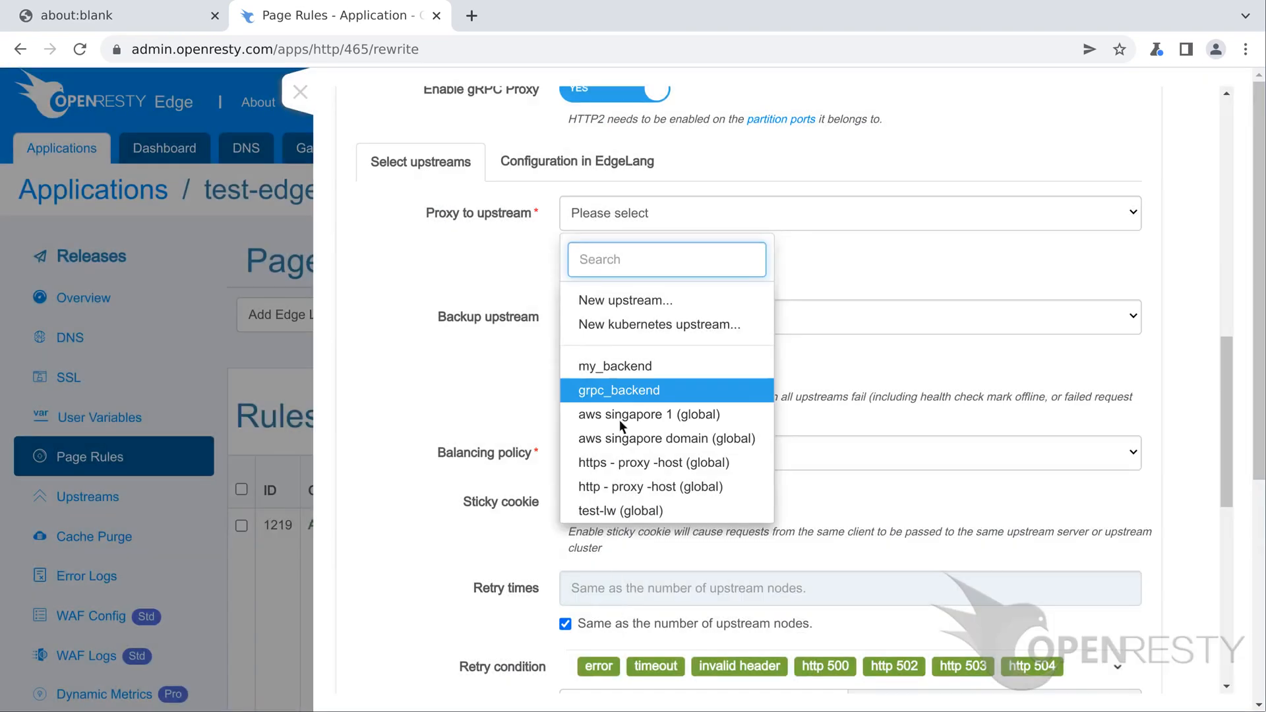
{"action": "left_click", "coordinate": [627, 390]}
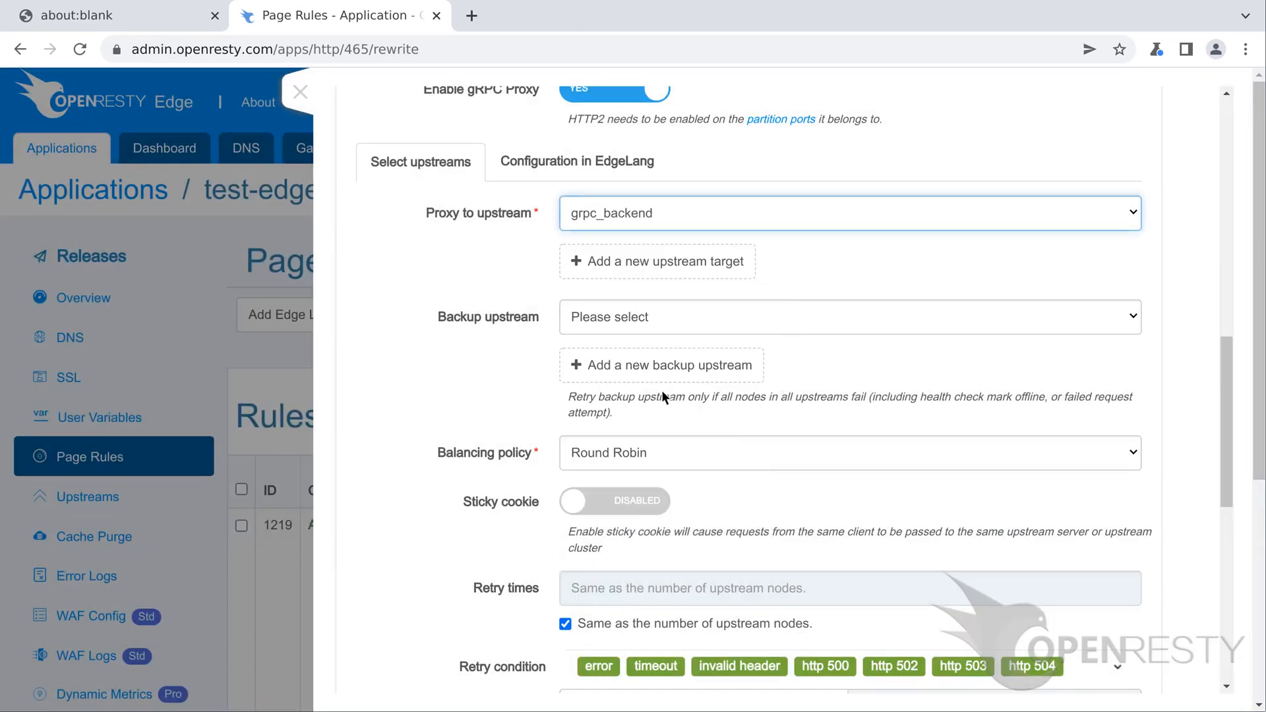
{"action": "scroll", "coordinate": [669, 396], "scroll_direction": "down", "scroll_amount": 5}
{"action": "scroll", "coordinate": [668, 390], "scroll_direction": "down", "scroll_amount": 3}
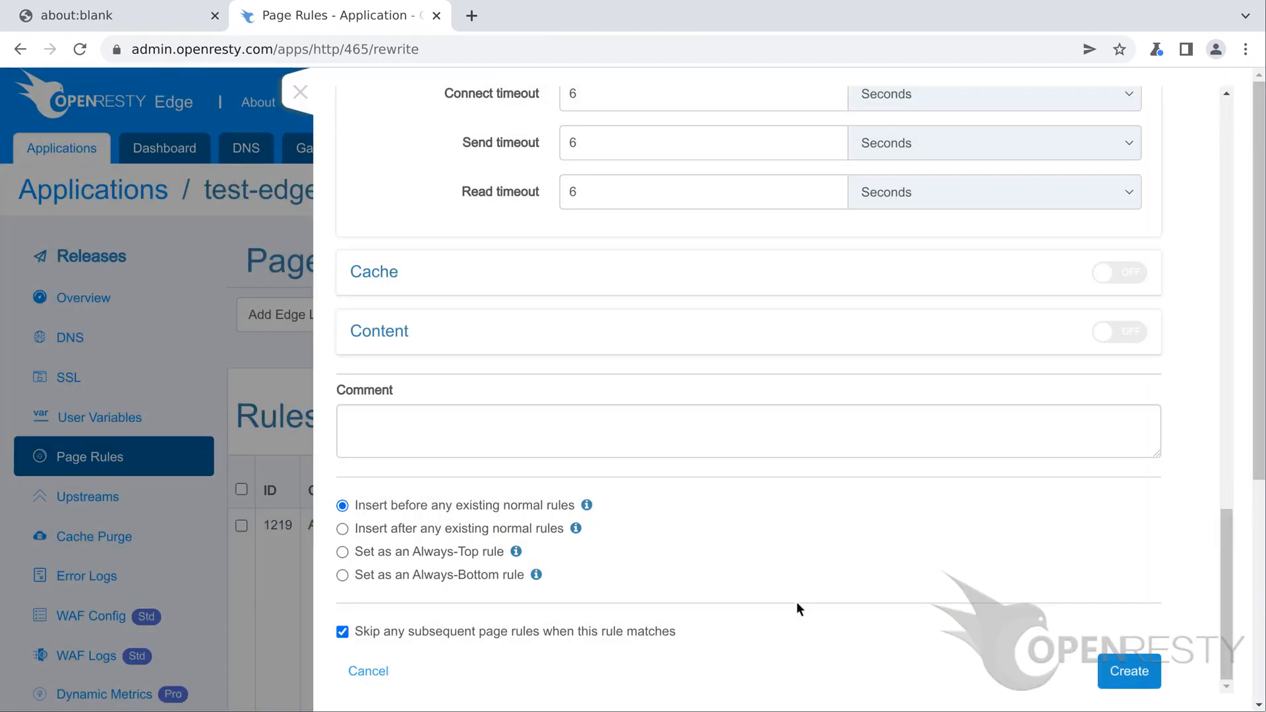
{"action": "left_click", "coordinate": [1130, 672]}
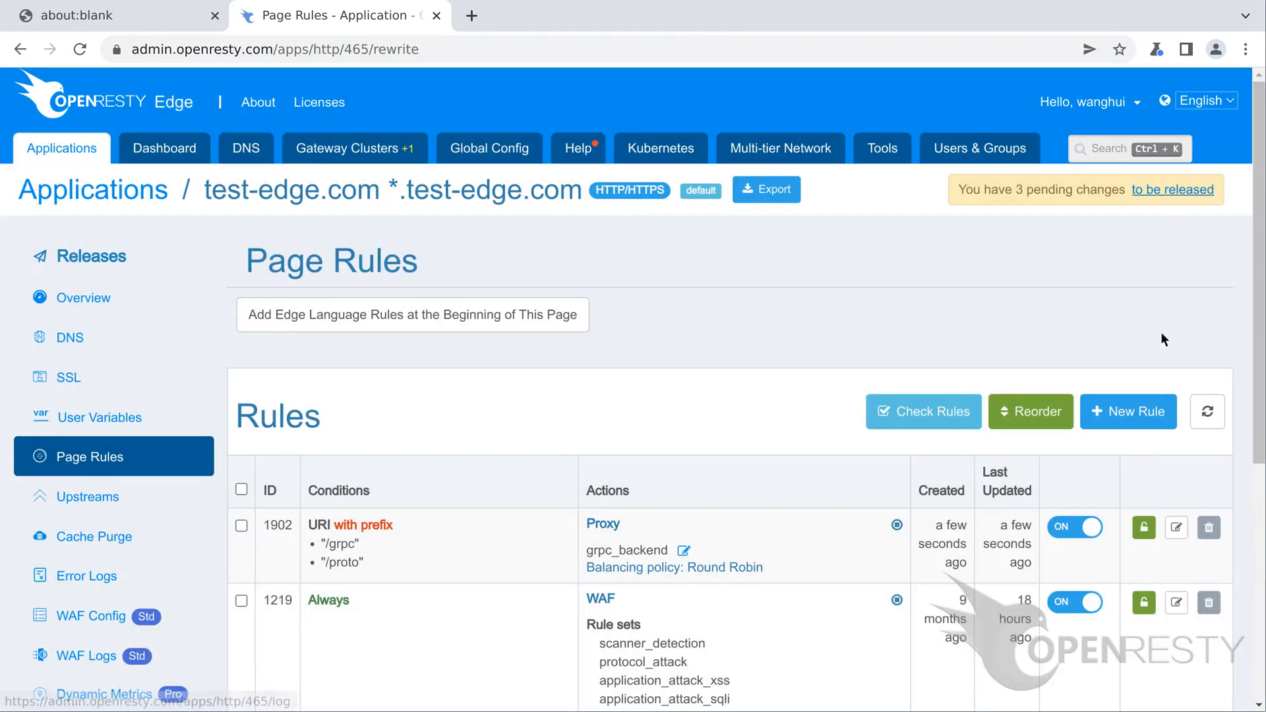
Step: Release all pending changes of the test-edge.com application to the gateway servers
{"action": "left_click", "coordinate": [1174, 189]}
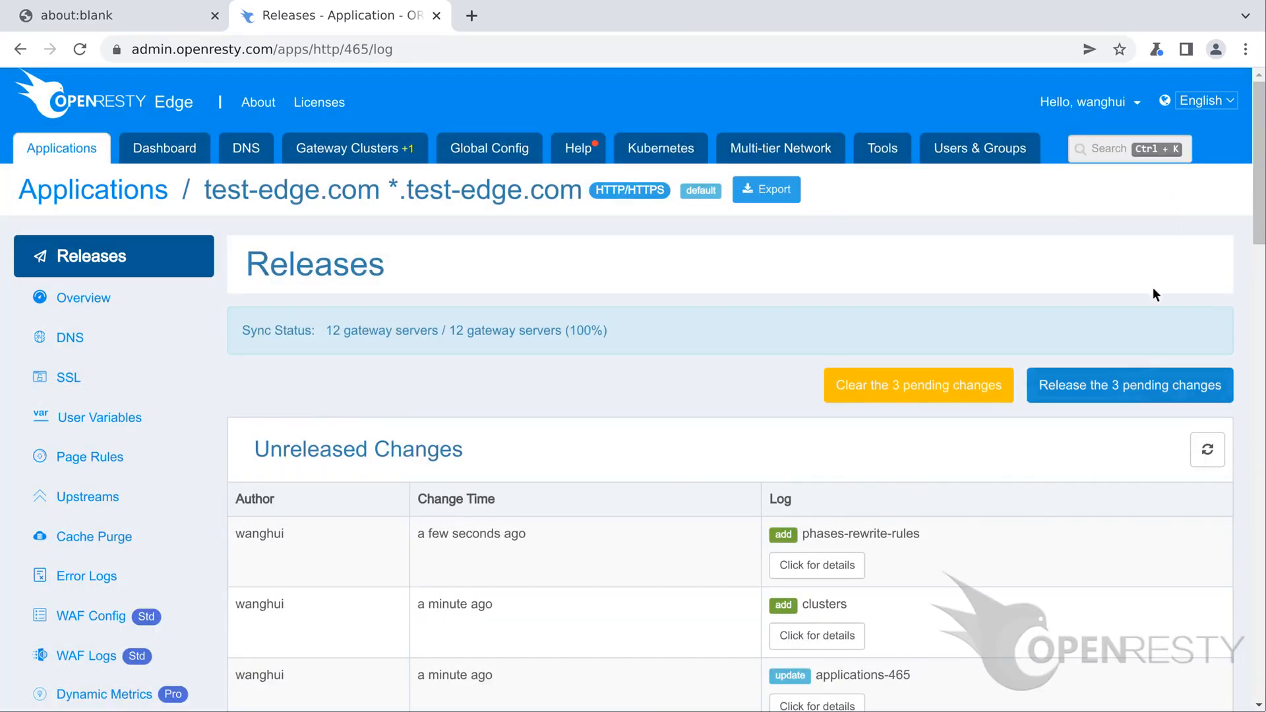
{"action": "left_click", "coordinate": [1135, 389]}
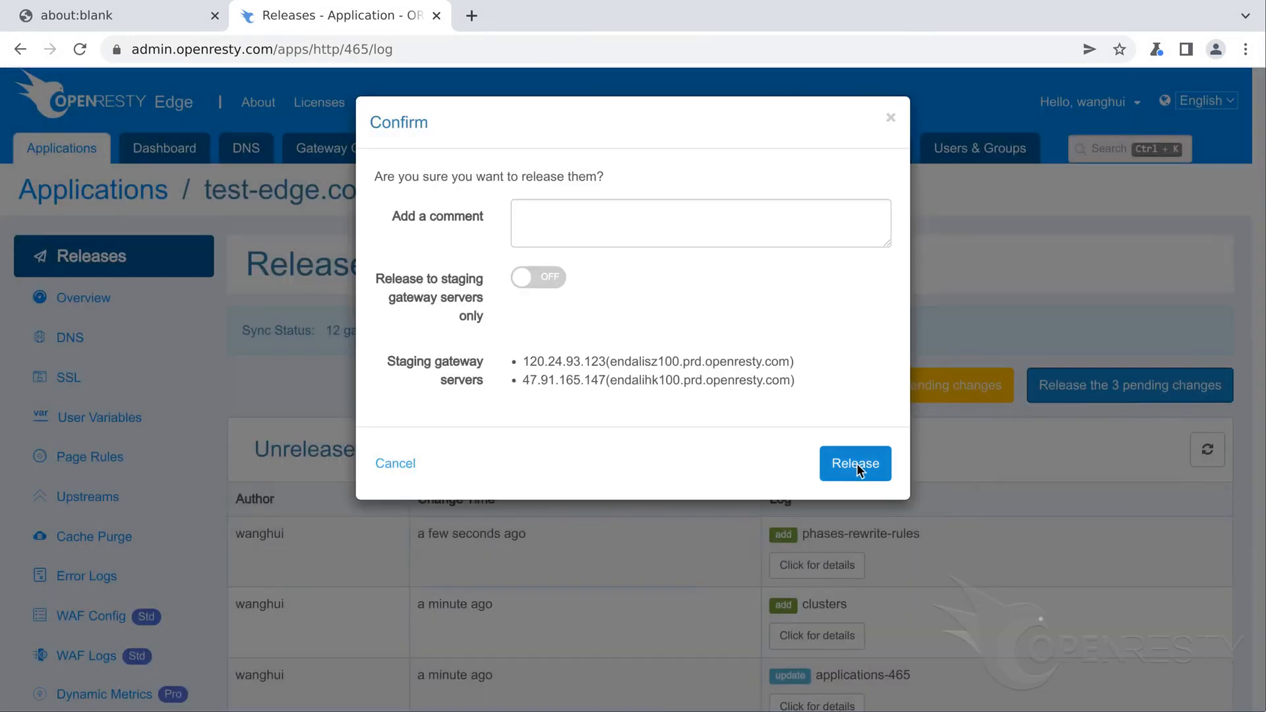
{"action": "left_click", "coordinate": [856, 464]}
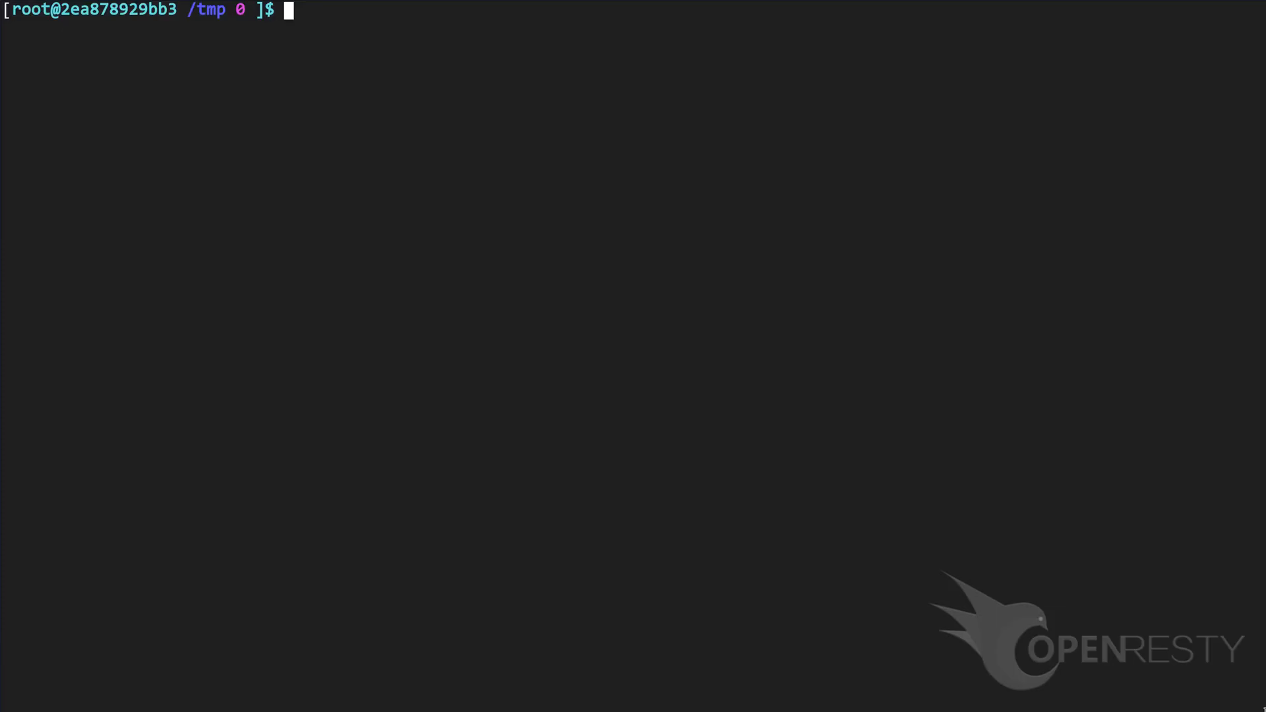
Step: In the terminal, run grpcurl with data {"name": "world"} against proto.Hello.HelloWorld on test-edge.com:443
{"action": "type", "text": "grpcurl -d '{\"name\": \"world\"}'"}
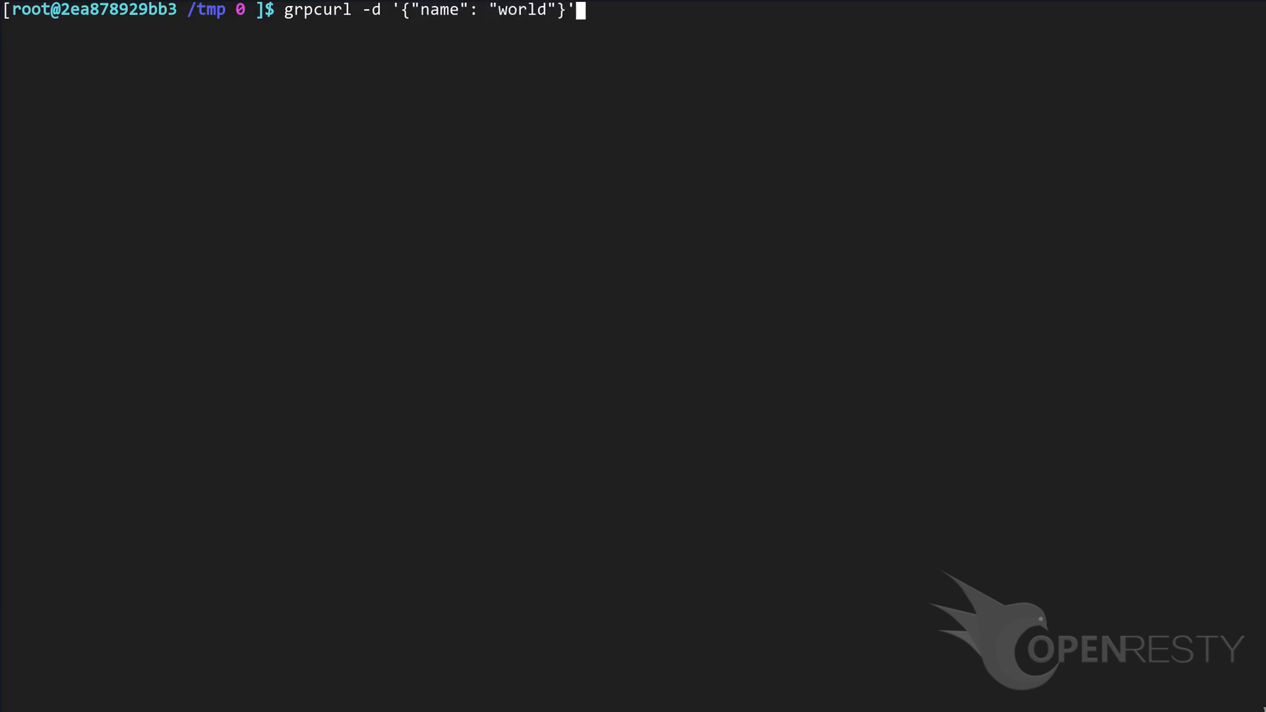
{"action": "type", "text": "  test-edge.com:44"}
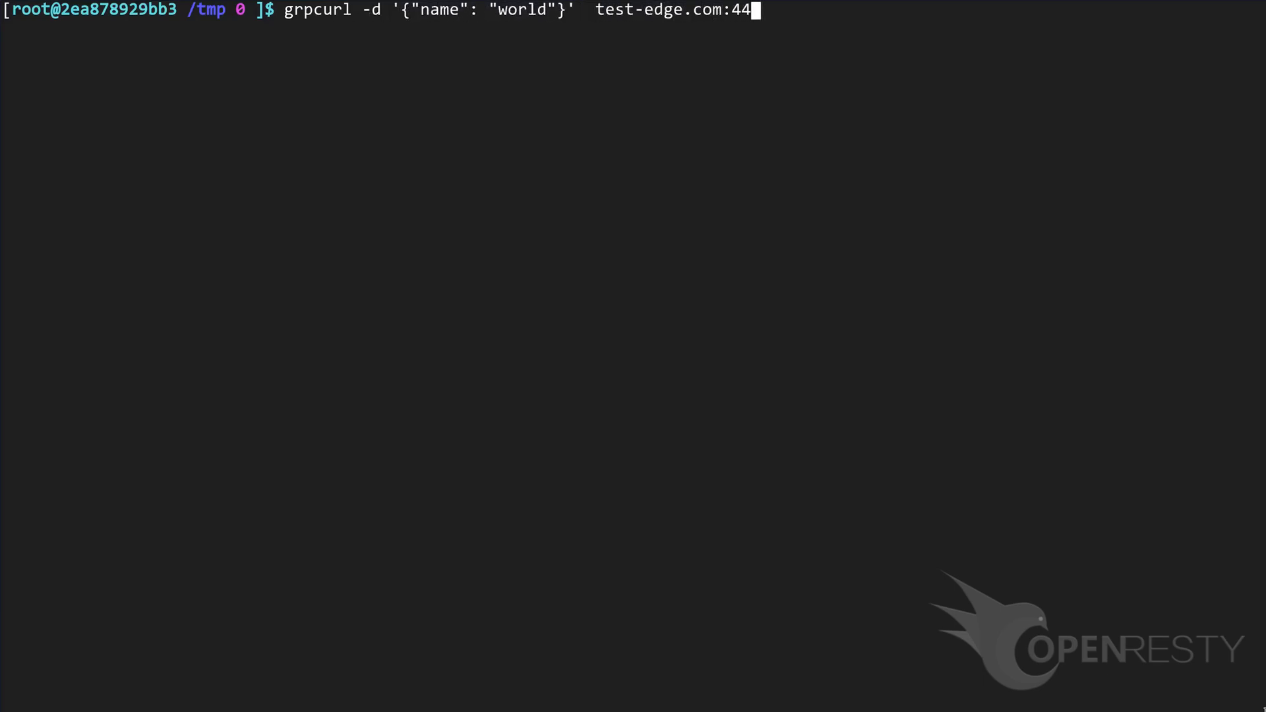
{"action": "type", "text": "3 proto.Hello.HelloWorld"}
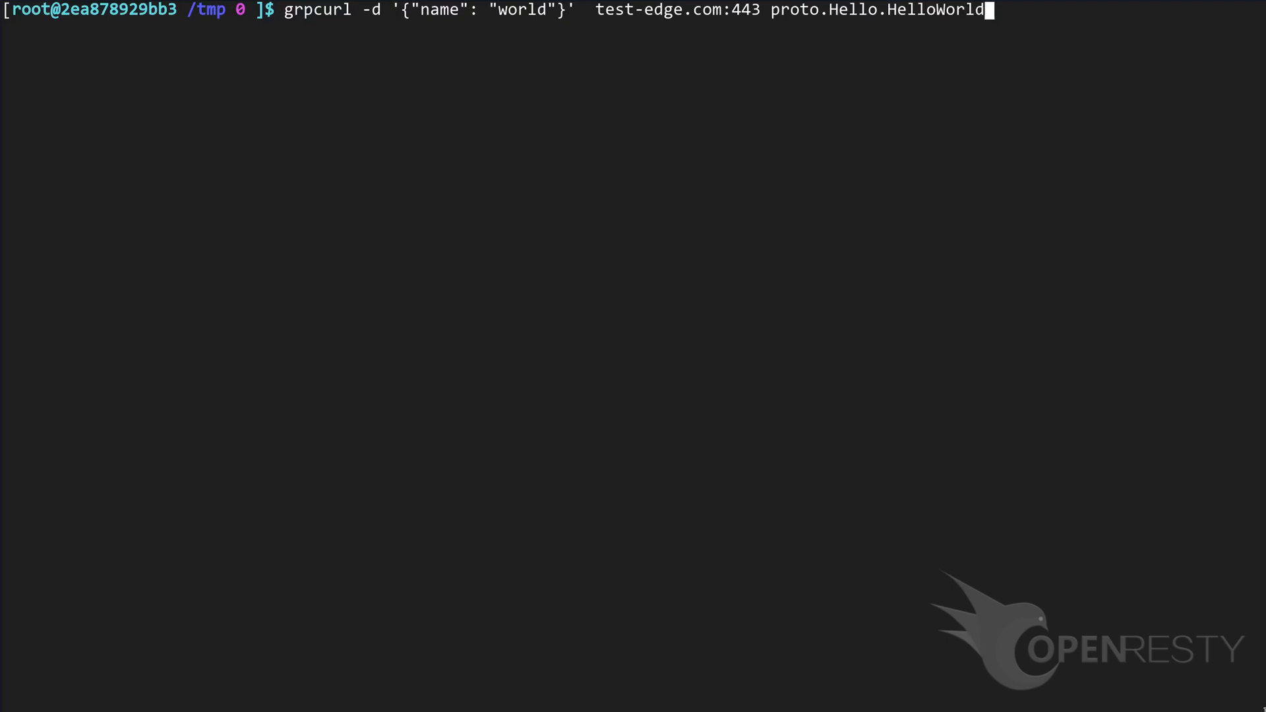
{"action": "key", "text": "Return"}
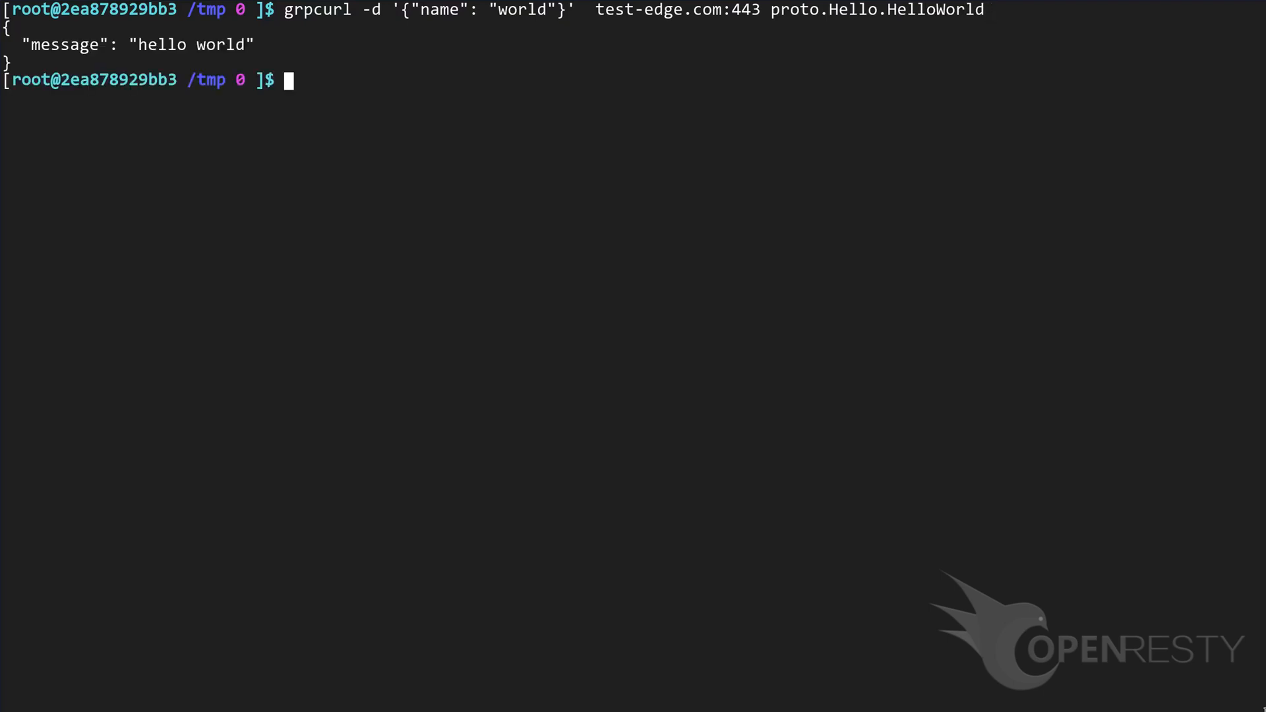